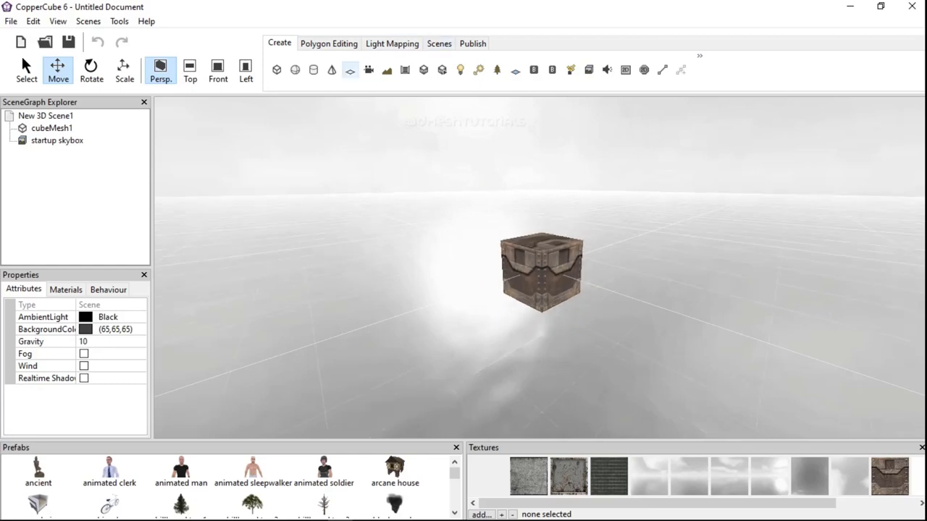
Step: Create a plane with tile count 4, width 300, length 300 and a repeat texture count of 1
{"action": "scroll", "coordinate": [541, 274], "scroll_direction": "down", "scroll_amount": 1}
{"action": "scroll", "coordinate": [541, 274], "scroll_direction": "up", "scroll_amount": 3}
{"action": "middle_click_drag", "start_coordinate": [541, 273], "coordinate": [511, 283]}
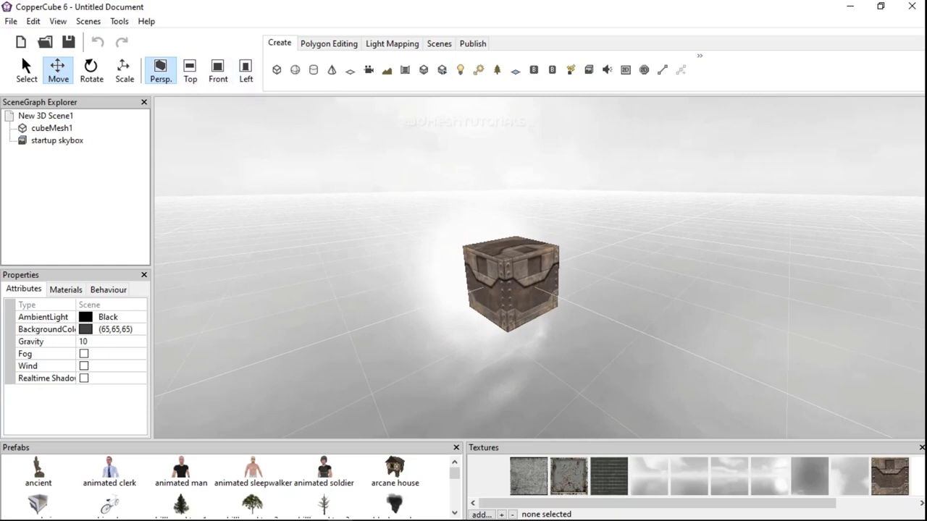
{"action": "left_click", "coordinate": [350, 71]}
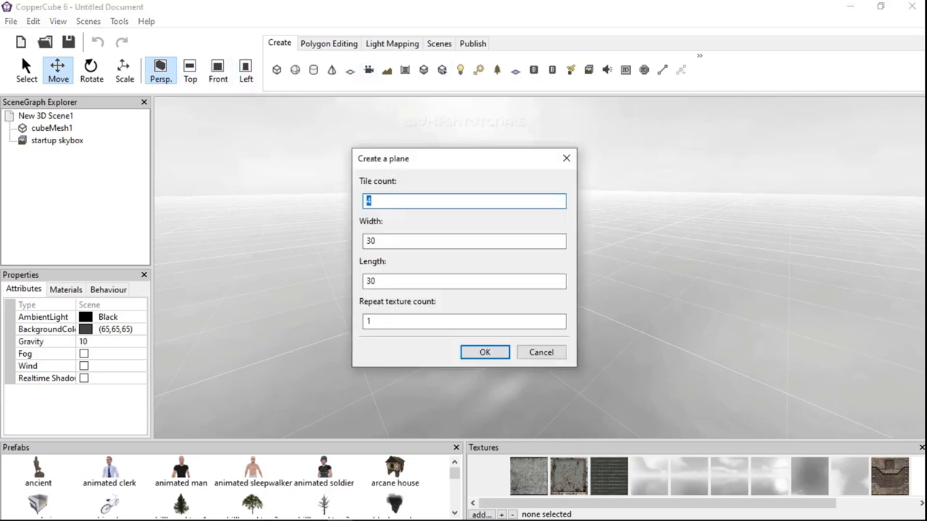
{"action": "mouse_move", "coordinate": [316, 519]}
{"action": "left_click", "coordinate": [138, 511]}
{"action": "left_click", "coordinate": [363, 266]}
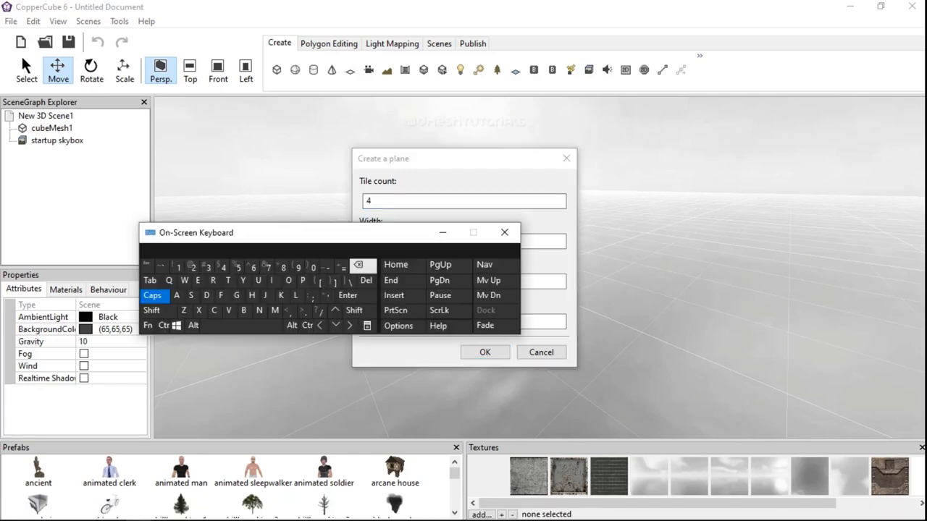
{"action": "left_click_drag", "start_coordinate": [406, 232], "coordinate": [421, 231]}
{"action": "left_click", "coordinate": [457, 232]}
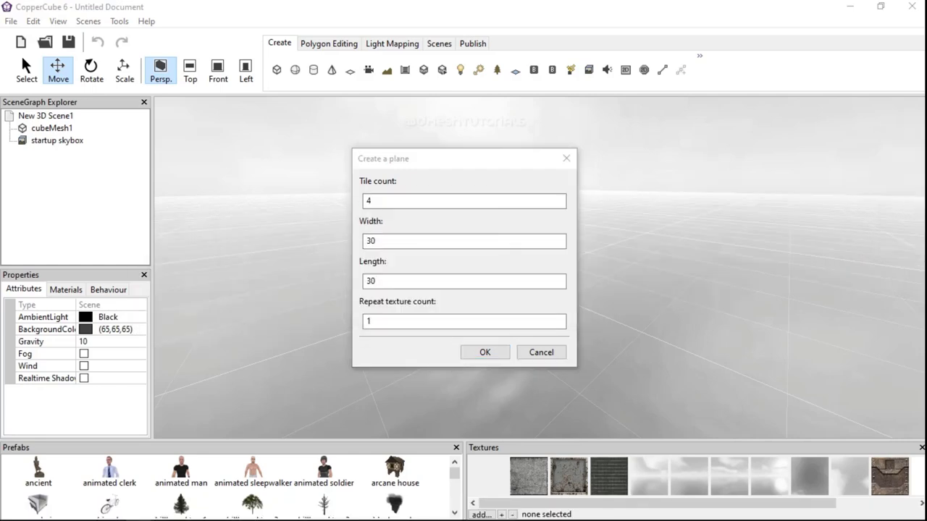
{"action": "left_click", "coordinate": [458, 241]}
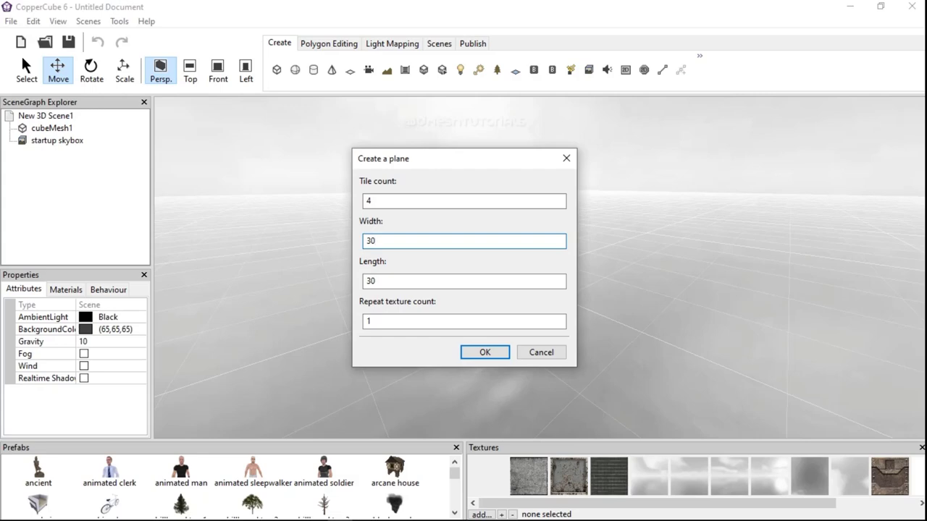
{"action": "left_click", "coordinate": [457, 281]}
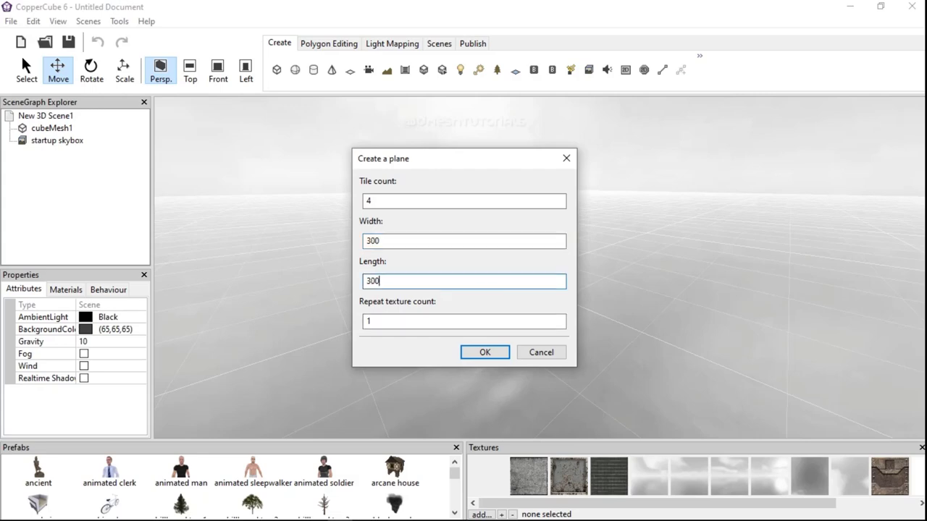
{"action": "key", "text": "Return"}
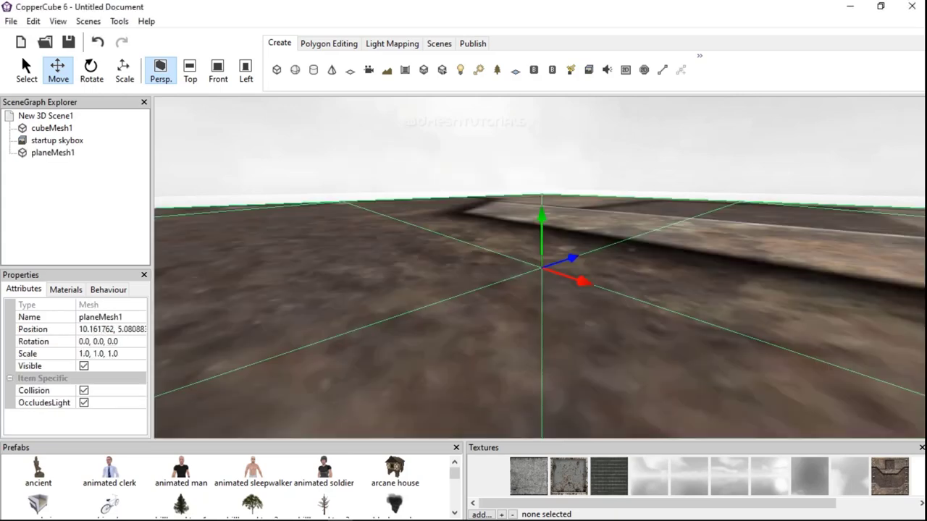
Step: Set the new plane's position to 0, 0, 0
{"action": "scroll", "coordinate": [540, 267], "scroll_direction": "down", "scroll_amount": 5}
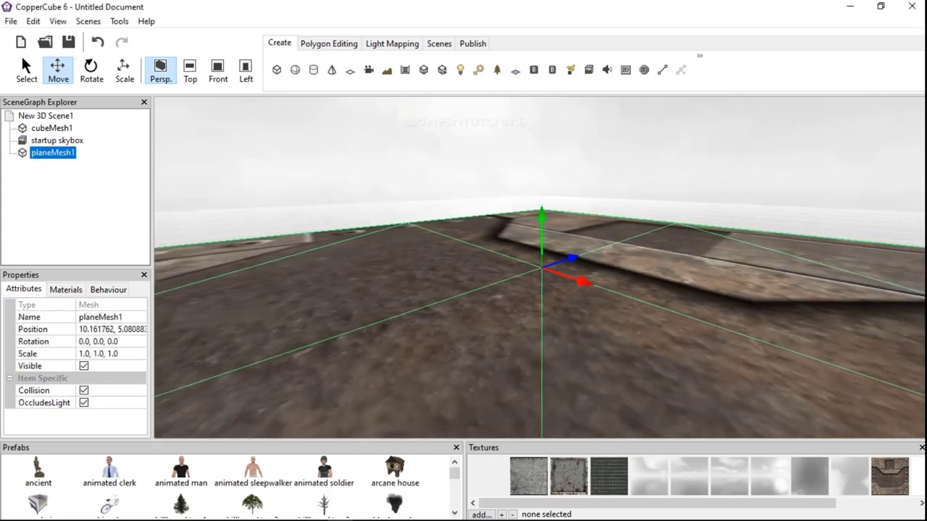
{"action": "left_click", "coordinate": [66, 289]}
{"action": "left_click", "coordinate": [24, 289]}
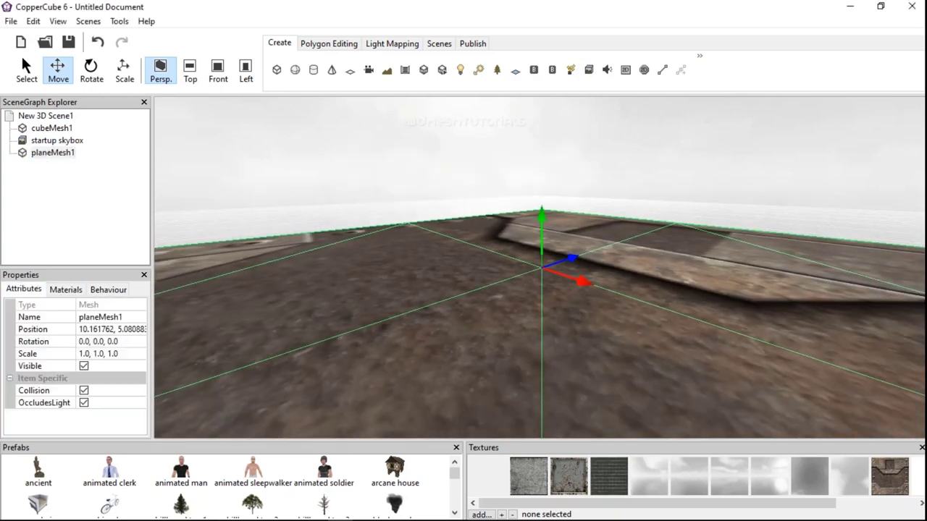
{"action": "left_click", "coordinate": [112, 330]}
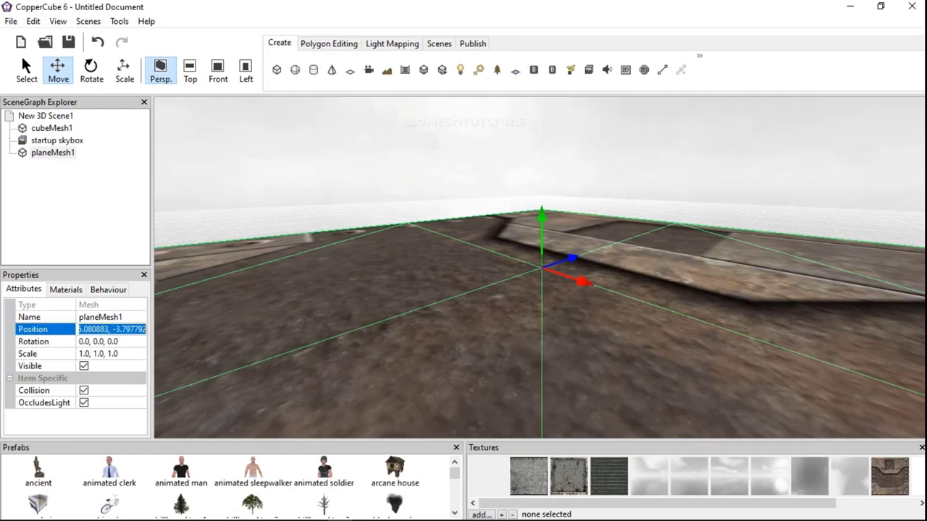
{"action": "type", "text": "0"}
{"action": "key", "text": "Return"}
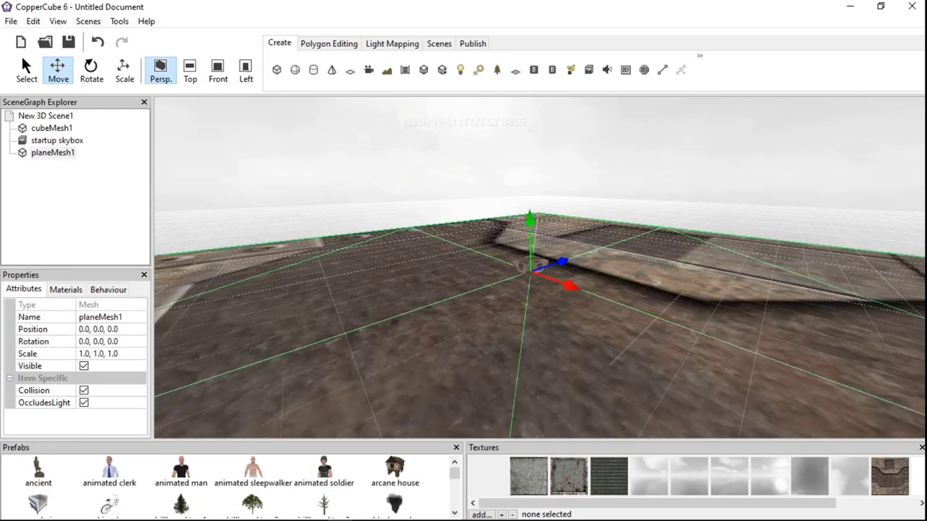
Step: Select the cube and raise it vertically to a Y position of about 4.66
{"action": "scroll", "coordinate": [539, 268], "scroll_direction": "up", "scroll_amount": 5}
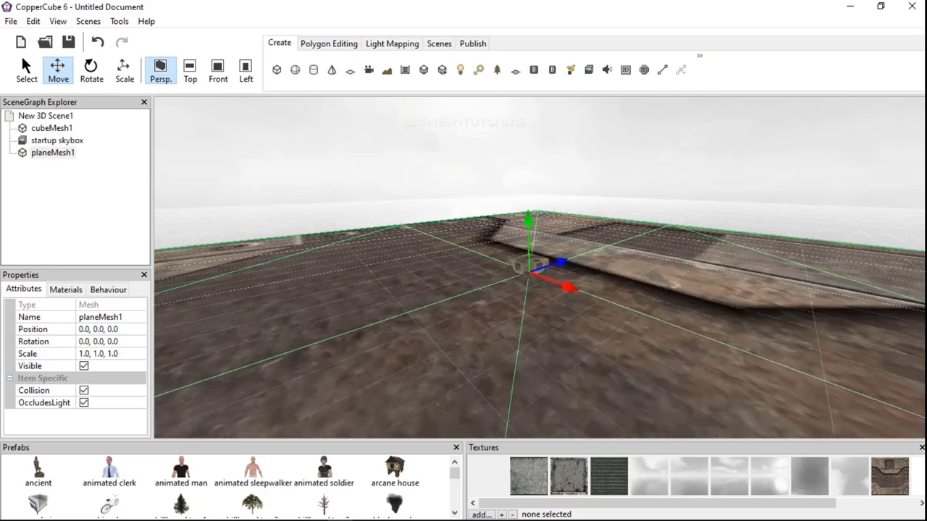
{"action": "right_click", "coordinate": [544, 261]}
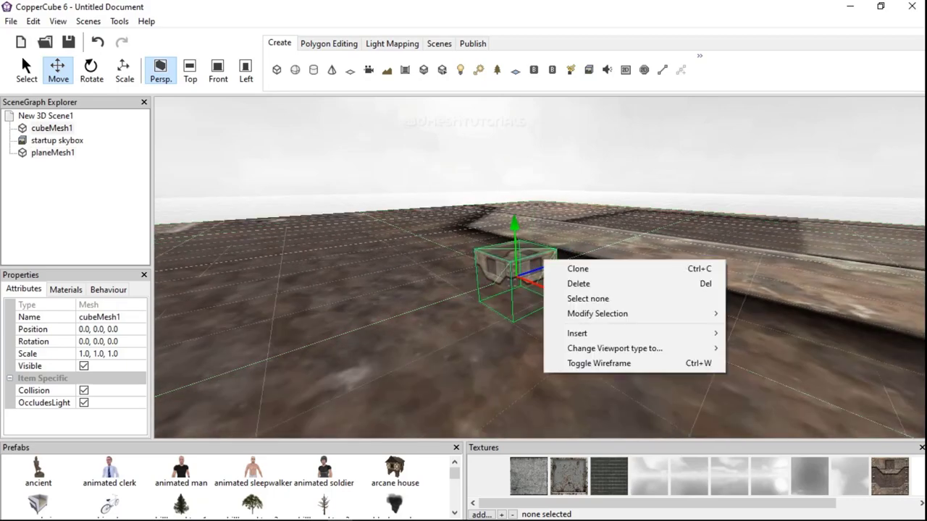
{"action": "left_click_drag", "start_coordinate": [514, 224], "coordinate": [514, 206]}
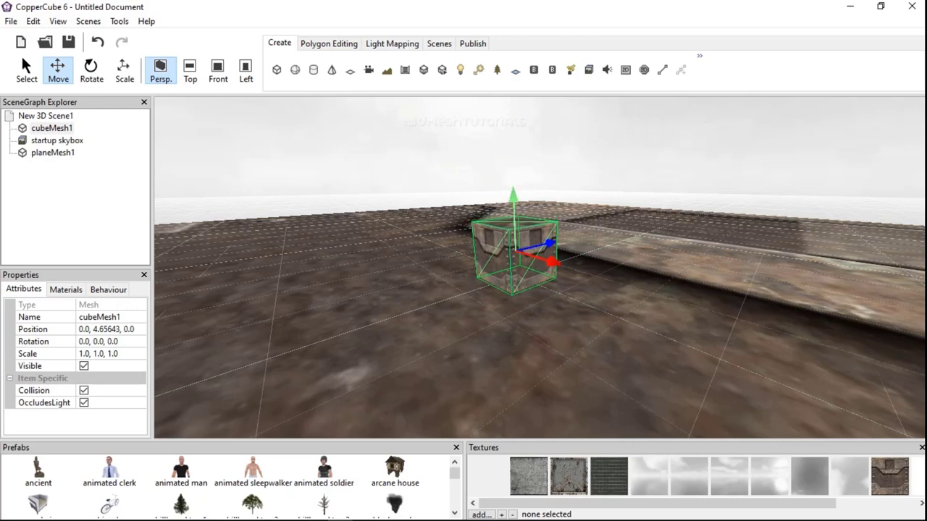
{"action": "middle_click_drag", "start_coordinate": [513, 250], "coordinate": [520, 247]}
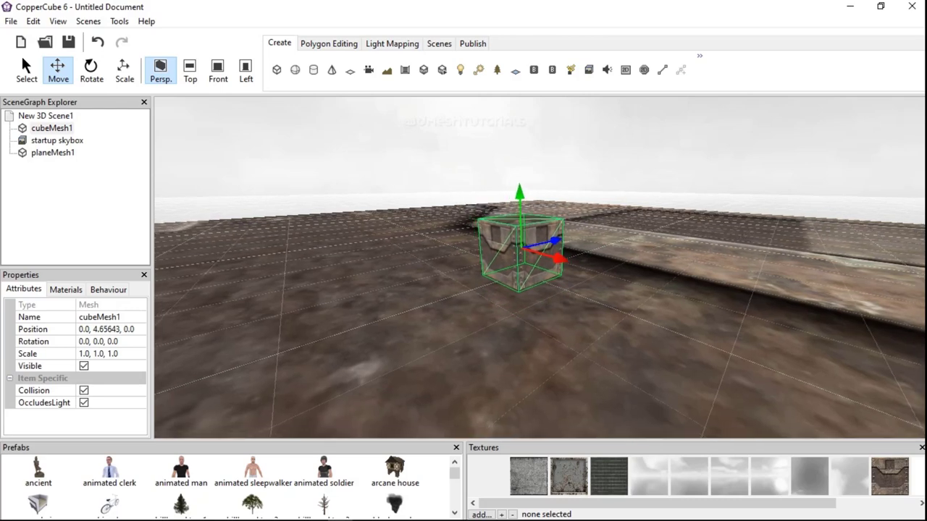
Step: Import the animated 3D mesh POWER COW from the BLENDER/COW/COWS folder in Documents
{"action": "left_click", "coordinate": [10, 21]}
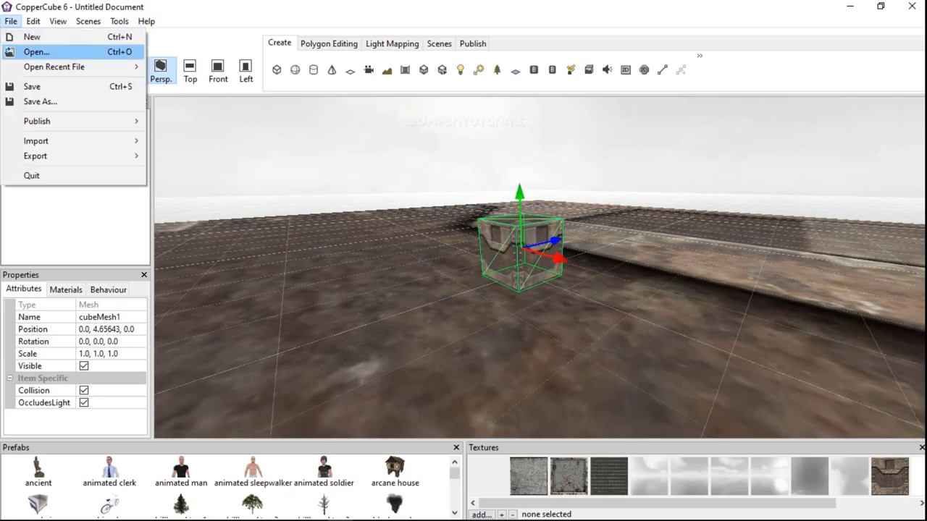
{"action": "mouse_move", "coordinate": [73, 121]}
{"action": "mouse_move", "coordinate": [73, 140]}
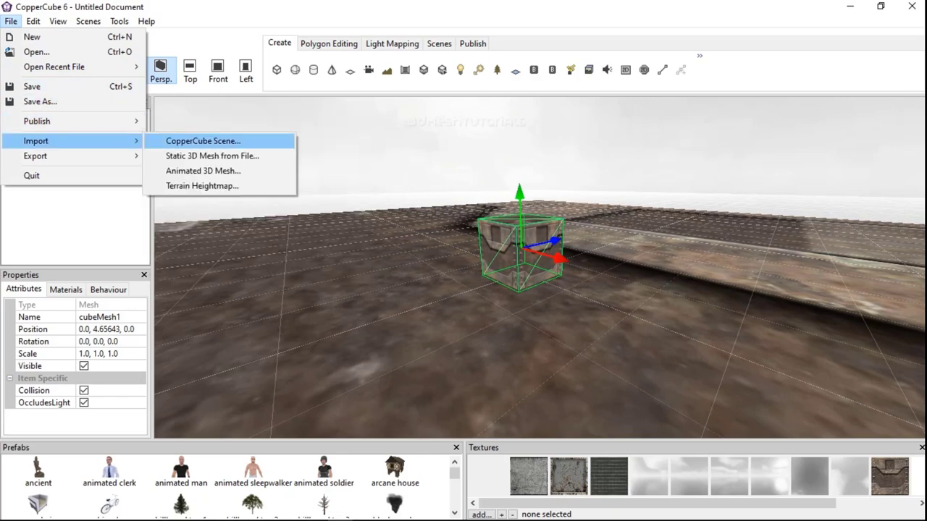
{"action": "left_click", "coordinate": [203, 171]}
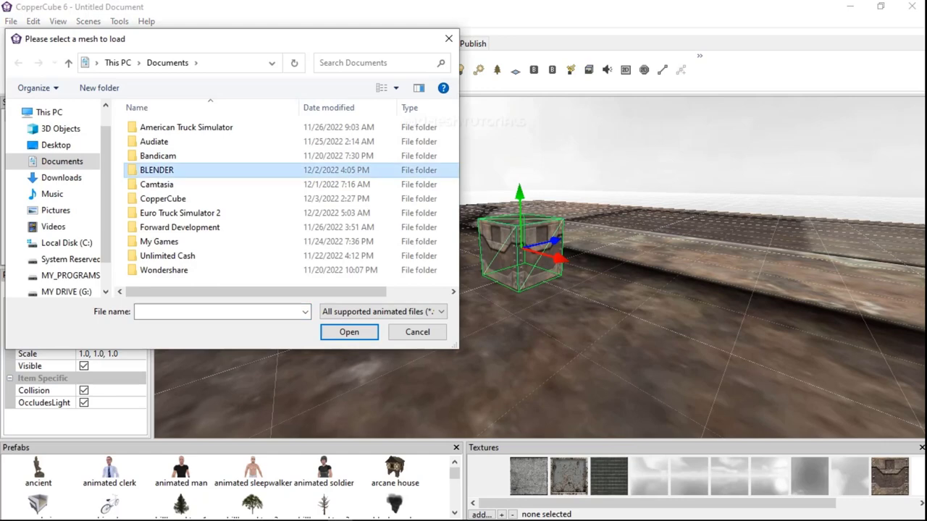
{"action": "double_click", "coordinate": [156, 169]}
{"action": "double_click", "coordinate": [155, 127]}
{"action": "double_click", "coordinate": [155, 127]}
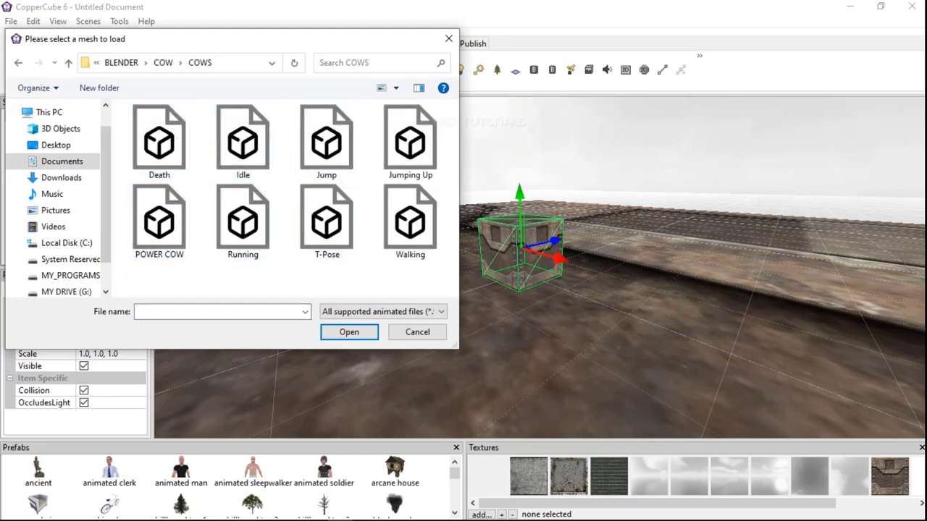
{"action": "left_click", "coordinate": [159, 222]}
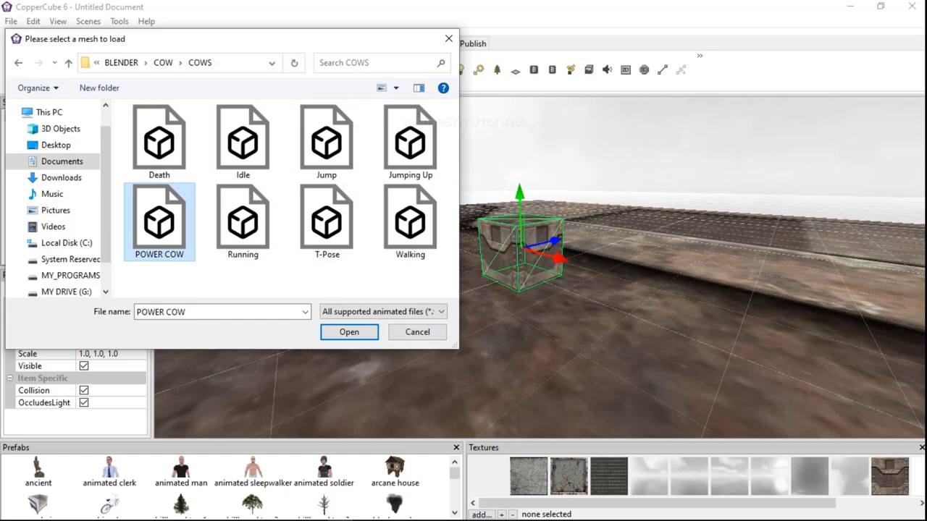
{"action": "left_click", "coordinate": [349, 332]}
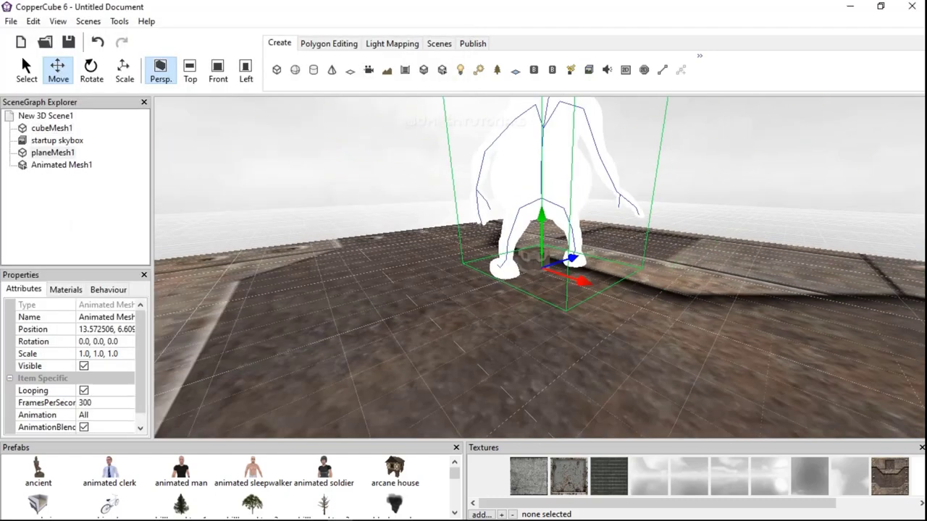
Step: Add the COW_texture-map image to the textures and assign it to the animated cow mesh's material
{"action": "middle_click_drag", "start_coordinate": [542, 268], "coordinate": [455, 383]}
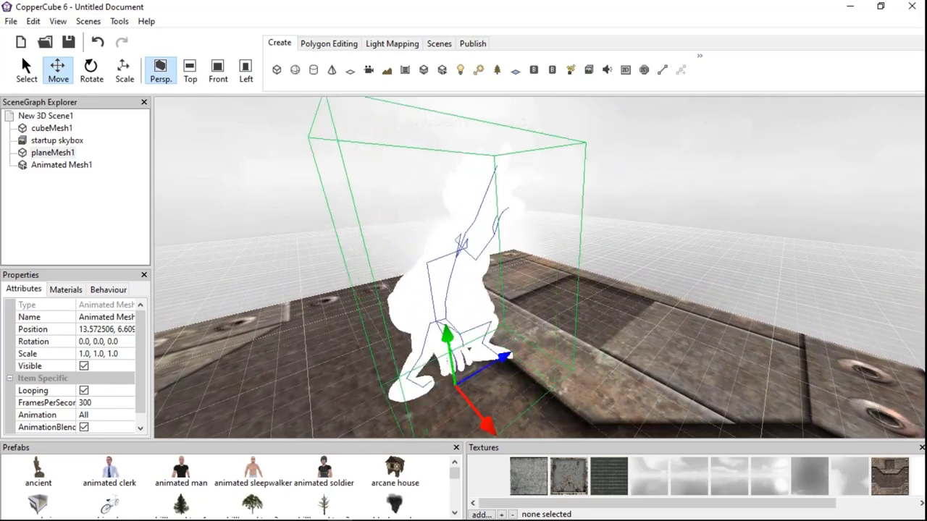
{"action": "right_click_drag", "start_coordinate": [455, 384], "coordinate": [577, 349]}
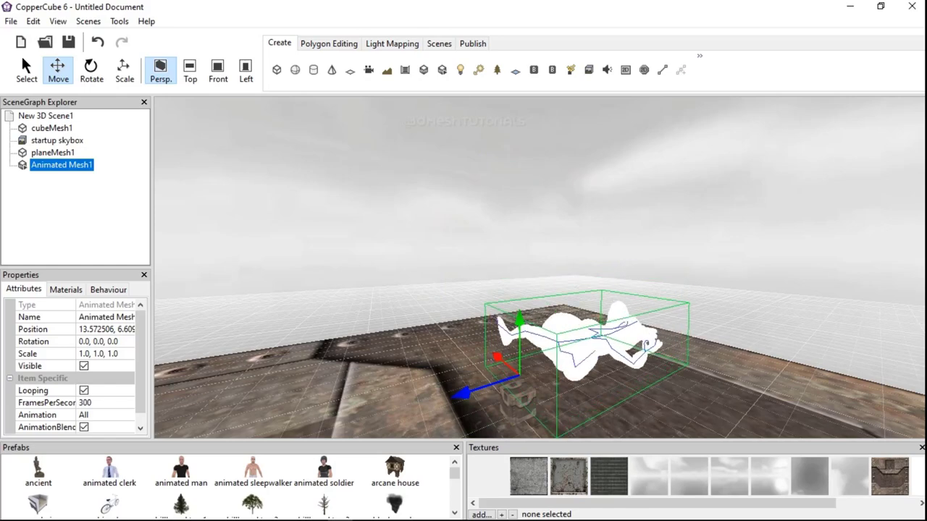
{"action": "left_click", "coordinate": [65, 288]}
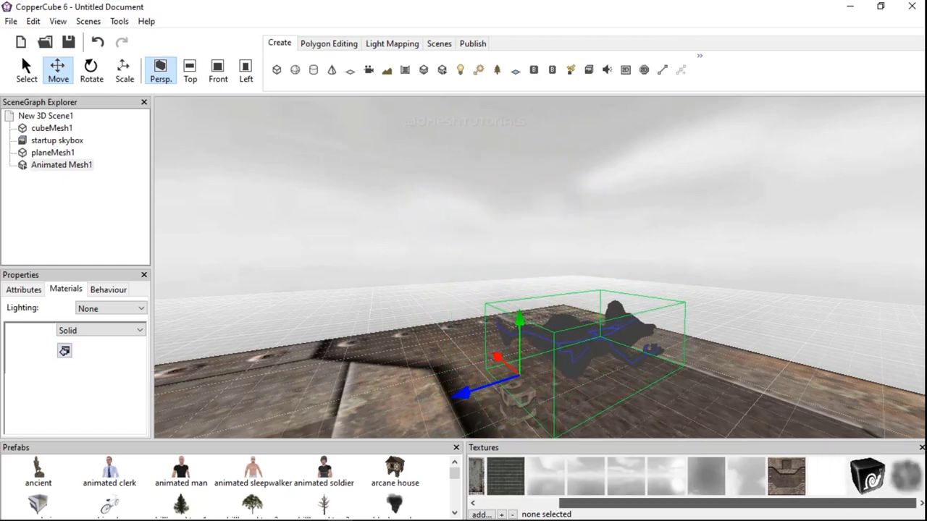
{"action": "left_click", "coordinate": [481, 515]}
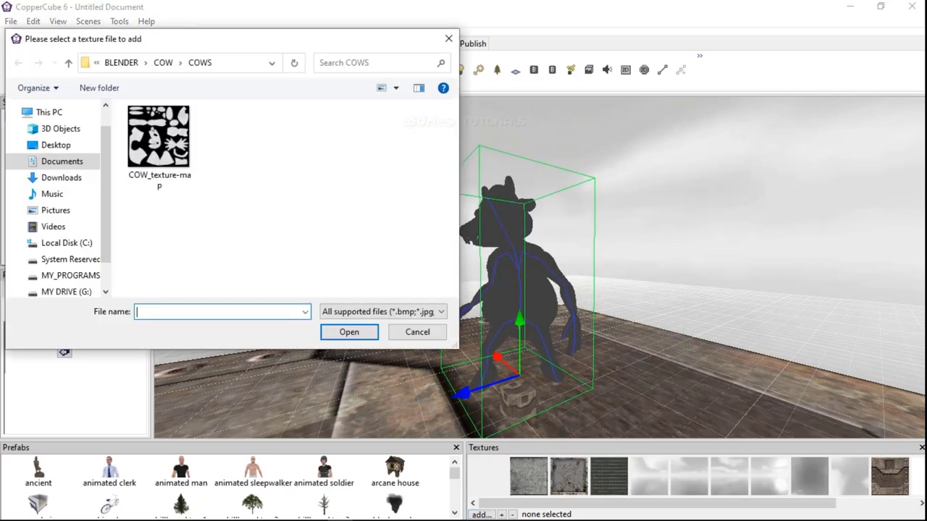
{"action": "left_click", "coordinate": [159, 148]}
{"action": "left_click", "coordinate": [348, 332]}
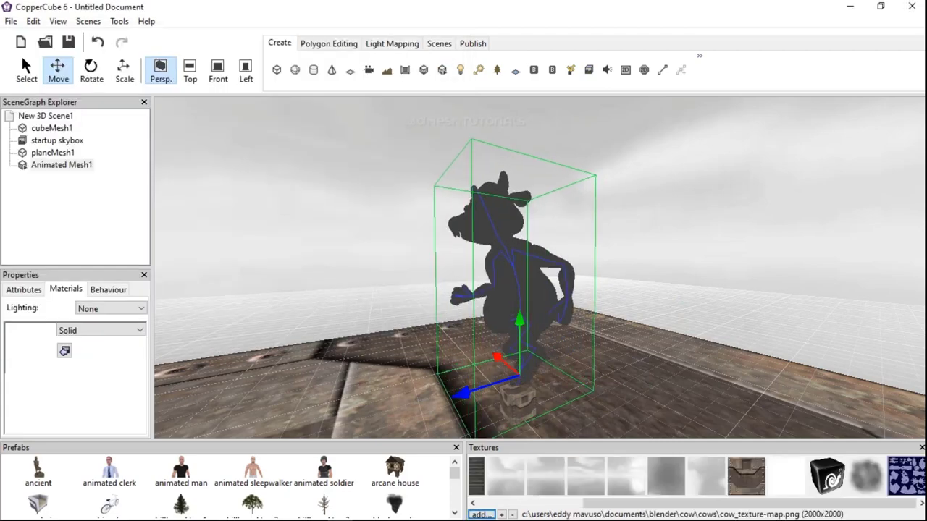
{"action": "left_click", "coordinate": [64, 351]}
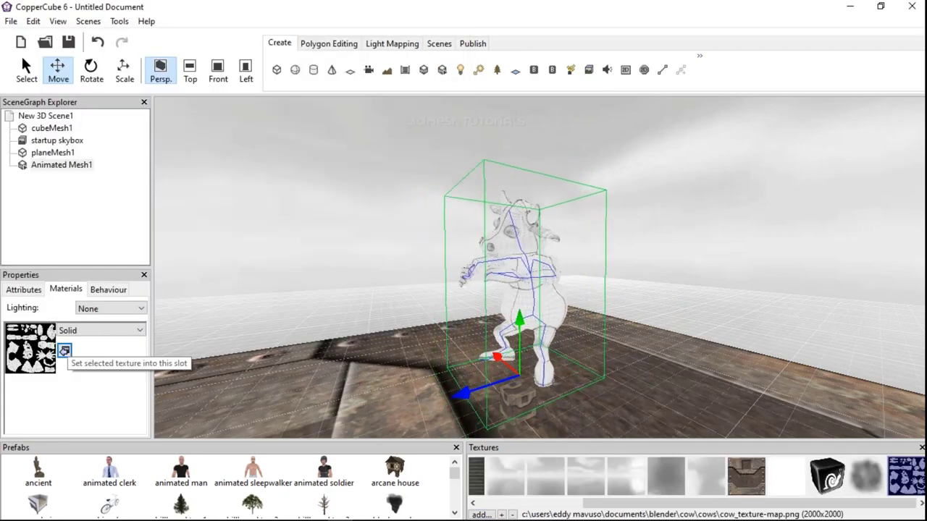
Step: Try Dynamic lighting on the cow mesh's material, and return the lighting to None
{"action": "right_click_drag", "start_coordinate": [539, 253], "coordinate": [547, 217]}
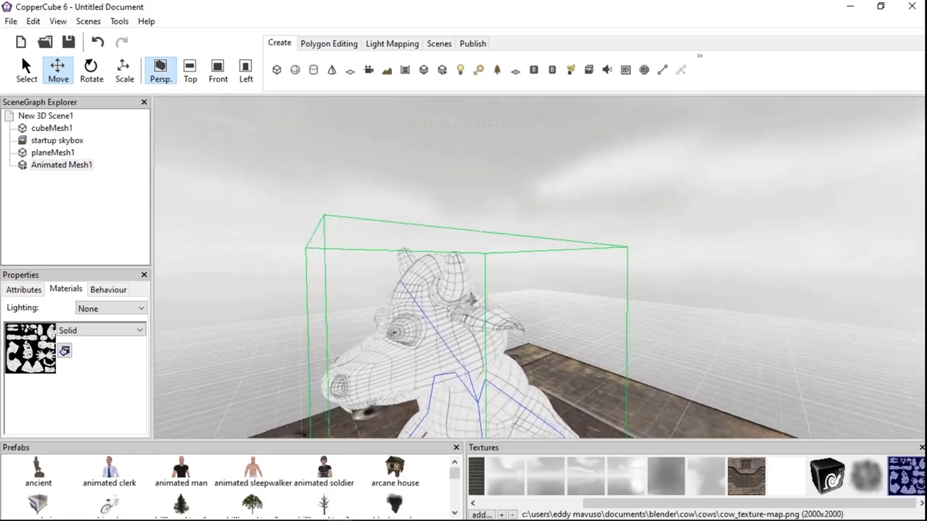
{"action": "scroll", "coordinate": [540, 268], "scroll_direction": "down", "scroll_amount": 5}
{"action": "scroll", "coordinate": [539, 268], "scroll_direction": "down", "scroll_amount": 4}
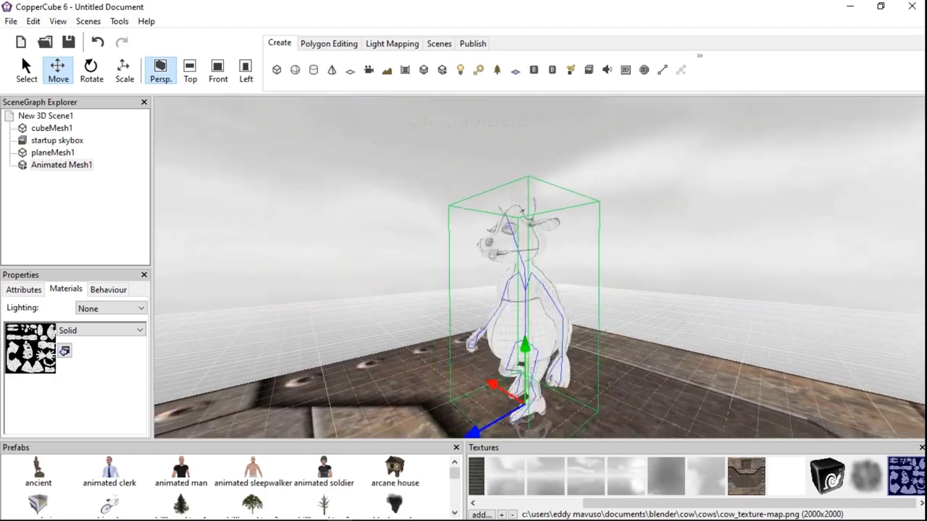
{"action": "left_click", "coordinate": [101, 330]}
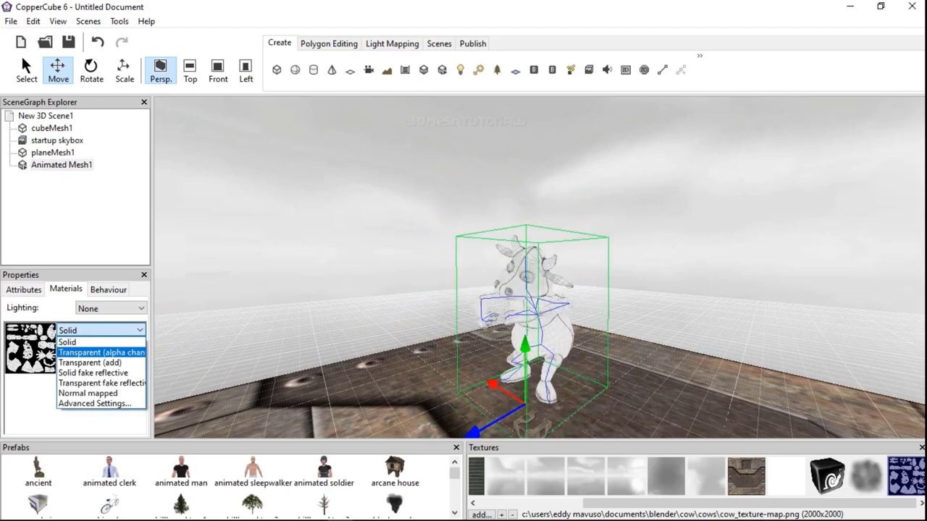
{"action": "left_click", "coordinate": [111, 309]}
{"action": "left_click", "coordinate": [93, 330]}
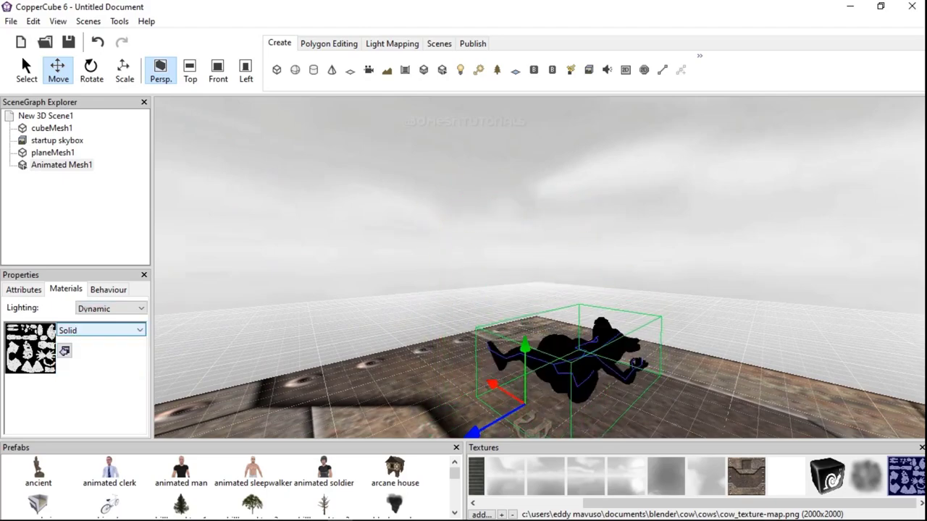
{"action": "left_click", "coordinate": [111, 309]}
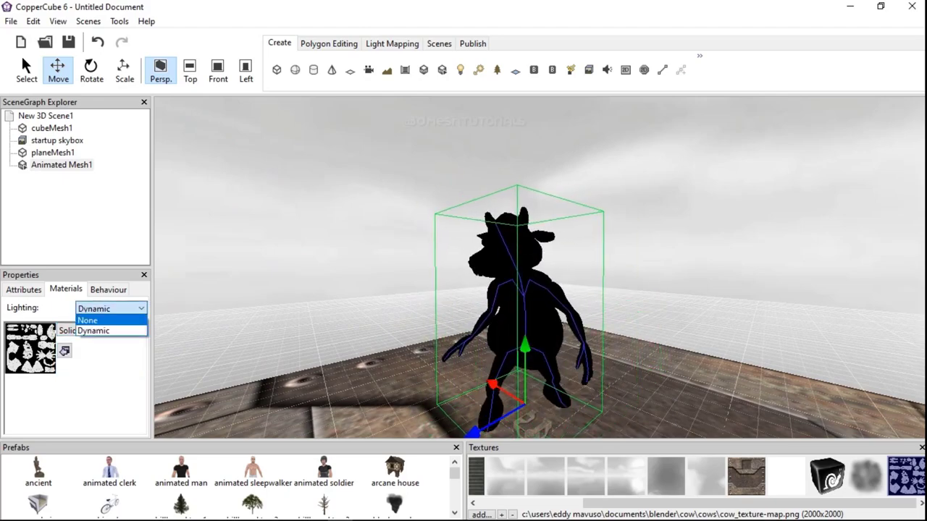
{"action": "left_click", "coordinate": [92, 320]}
Step: Reset the animated cow mesh's position to the scene origin, 0, 0, 0
{"action": "scroll", "coordinate": [507, 289], "scroll_direction": "down", "scroll_amount": 4}
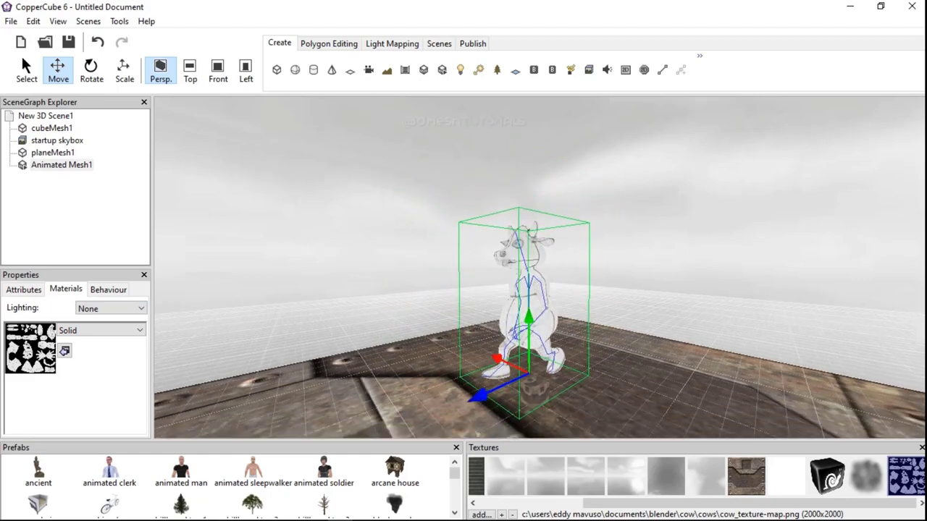
{"action": "middle_click_drag", "start_coordinate": [507, 289], "coordinate": [568, 216]}
{"action": "scroll", "coordinate": [665, 216], "scroll_direction": "up", "scroll_amount": 3}
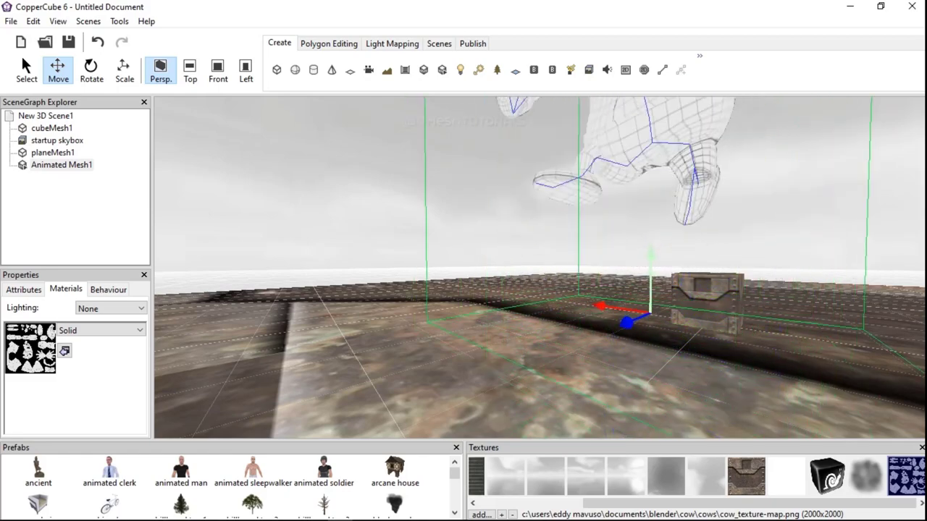
{"action": "left_click", "coordinate": [24, 289]}
{"action": "left_click", "coordinate": [107, 330]}
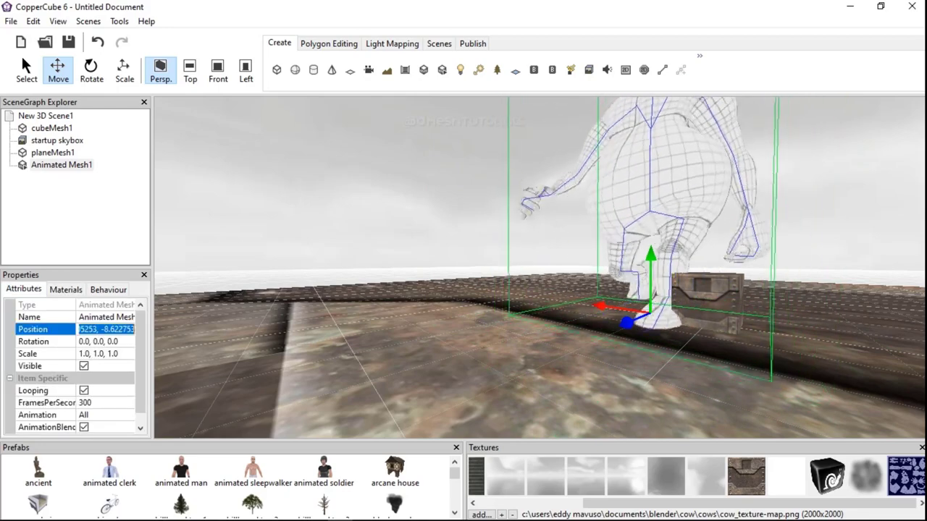
{"action": "type", "text": "0"}
{"action": "key", "text": "Return"}
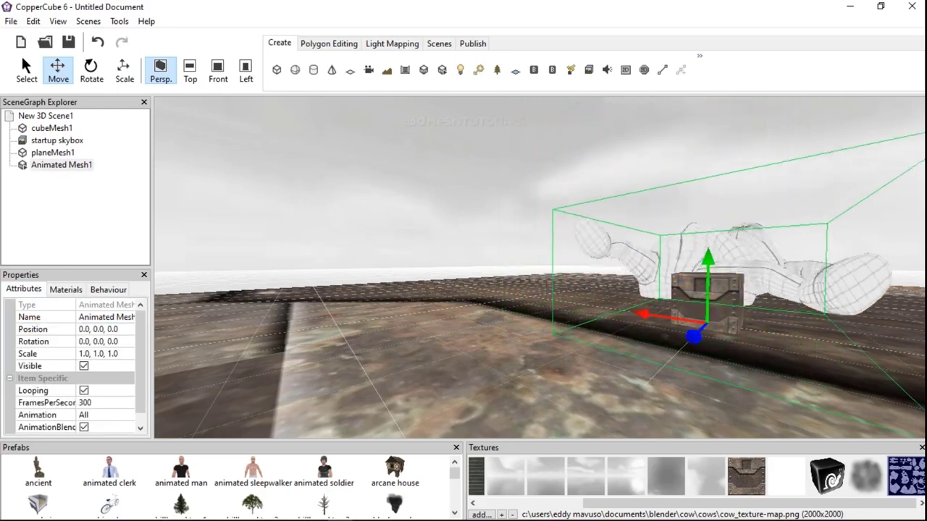
Step: Hide the startup skybox by turning off its visibility
{"action": "left_click_drag", "start_coordinate": [463, 268], "coordinate": [485, 274]}
{"action": "scroll", "coordinate": [540, 268], "scroll_direction": "down", "scroll_amount": 3}
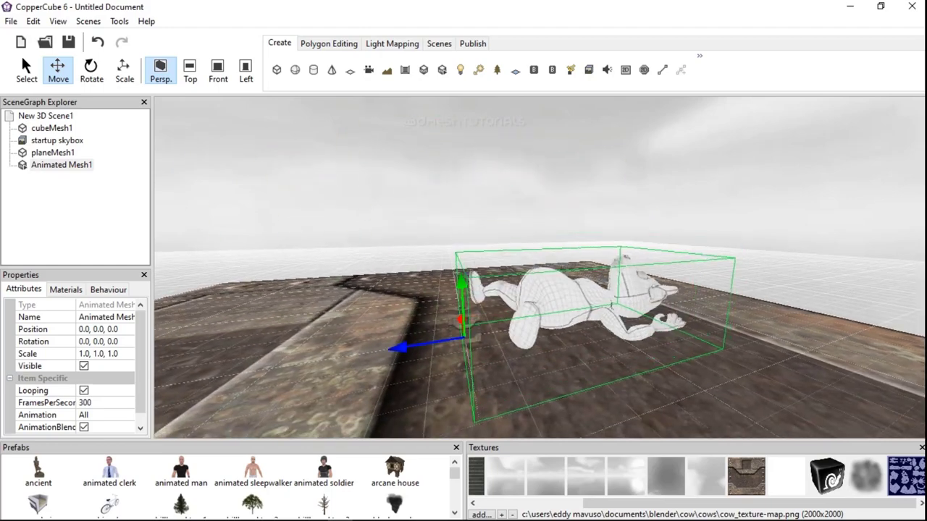
{"action": "left_click", "coordinate": [57, 140]}
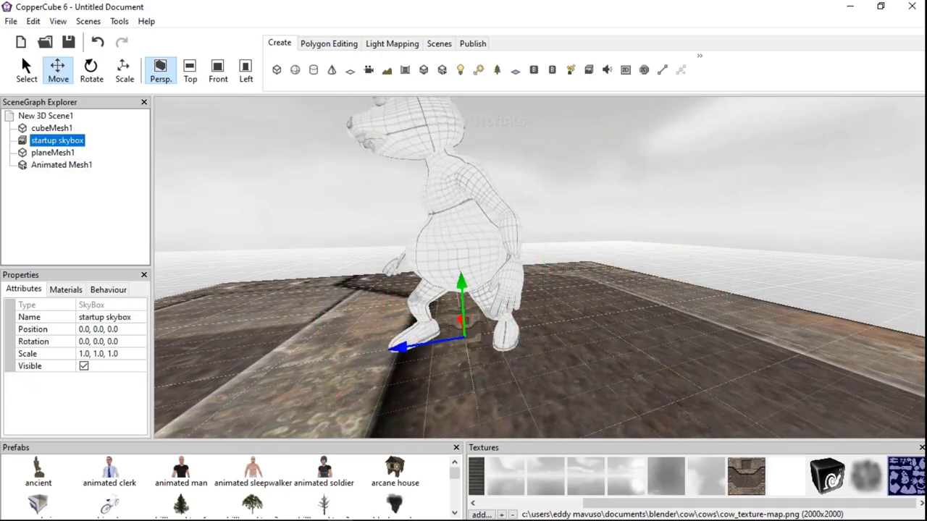
{"action": "left_click", "coordinate": [83, 366]}
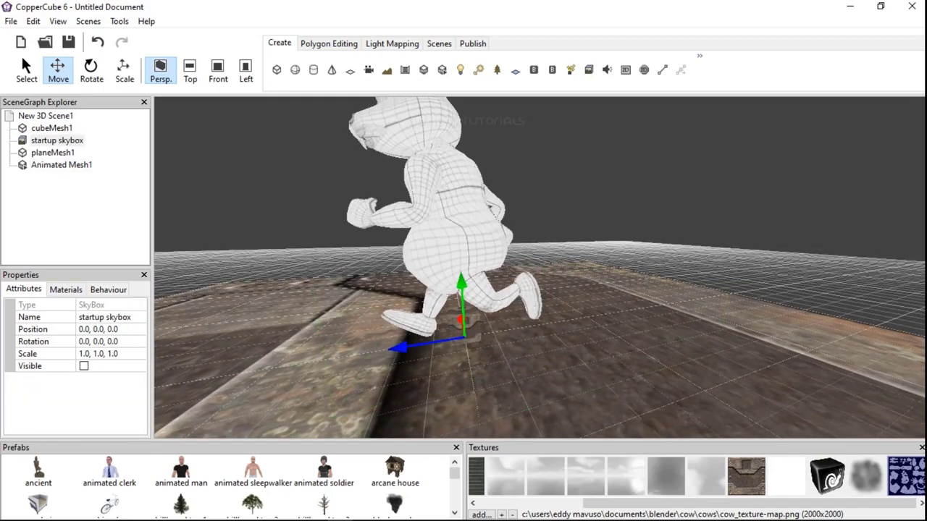
Step: Set the scene's background colour to black
{"action": "scroll", "coordinate": [540, 267], "scroll_direction": "down", "scroll_amount": 2}
{"action": "middle_click_drag", "start_coordinate": [540, 268], "coordinate": [644, 275]}
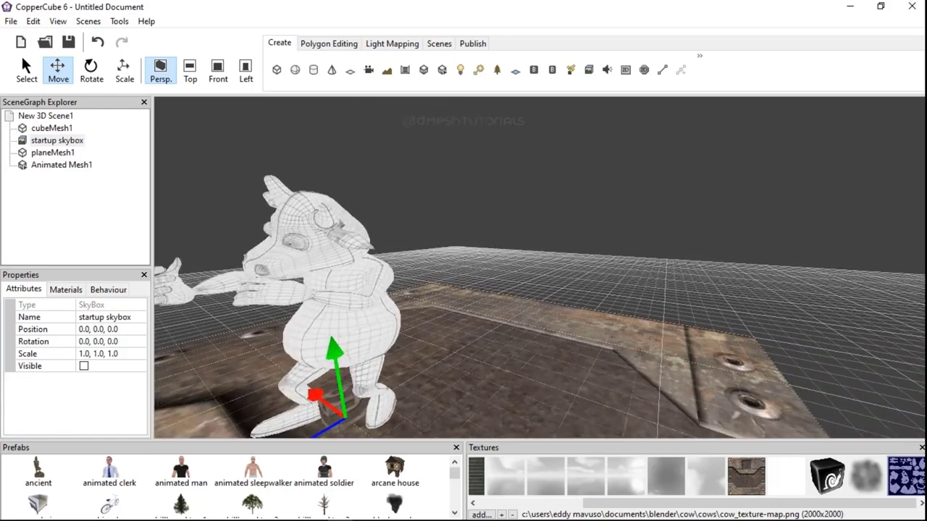
{"action": "scroll", "coordinate": [539, 268], "scroll_direction": "down", "scroll_amount": 2}
{"action": "middle_click_drag", "start_coordinate": [539, 268], "coordinate": [641, 269]}
{"action": "scroll", "coordinate": [540, 268], "scroll_direction": "down", "scroll_amount": 2}
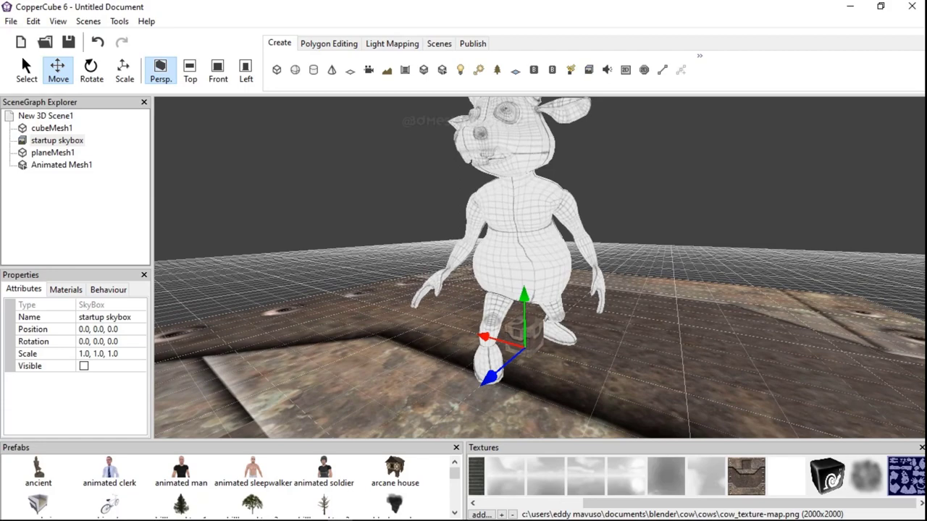
{"action": "left_click", "coordinate": [46, 116]}
{"action": "left_click", "coordinate": [94, 330]}
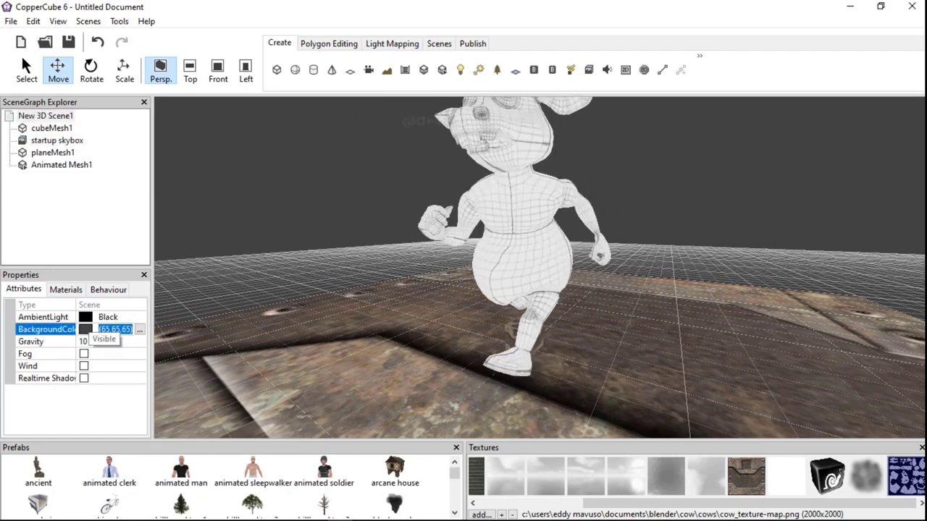
{"action": "left_click", "coordinate": [139, 330]}
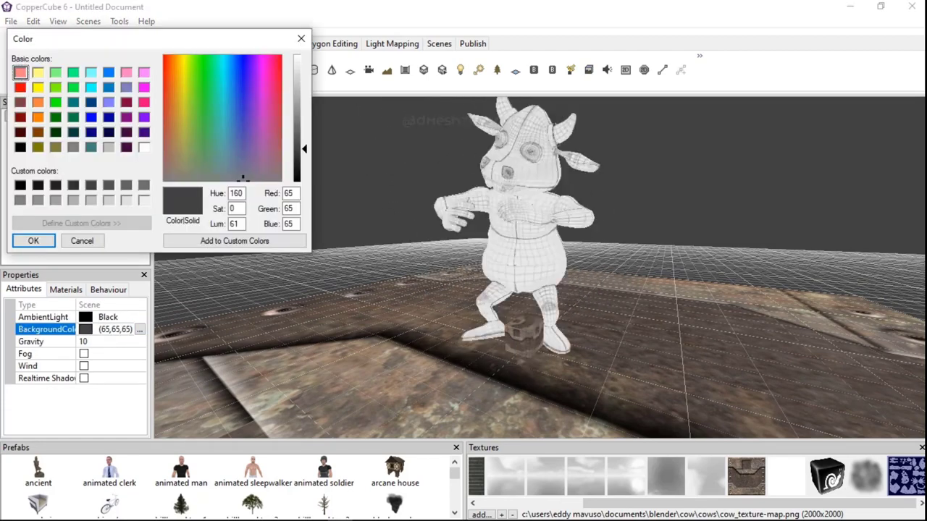
{"action": "left_click_drag", "start_coordinate": [304, 149], "coordinate": [304, 168]}
{"action": "left_click", "coordinate": [34, 240]}
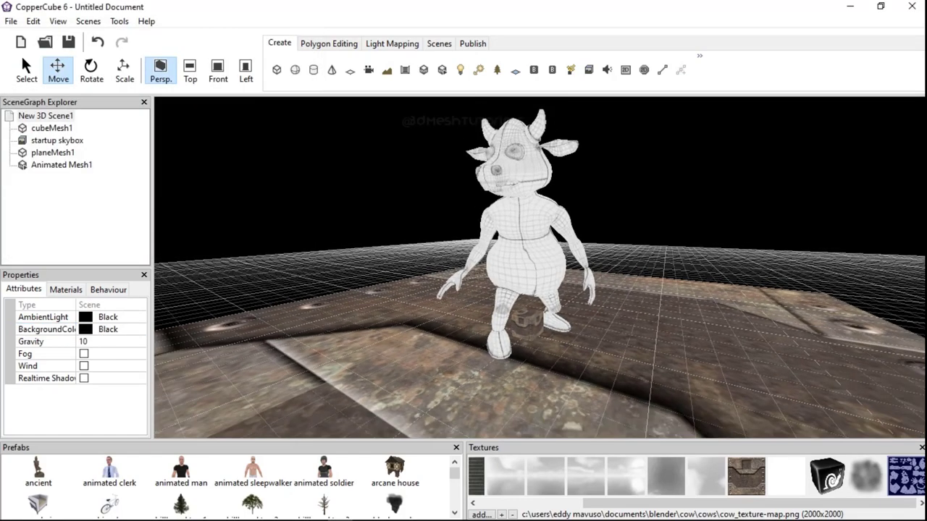
Step: Try the scene's fog setting and switch it off again
{"action": "left_click", "coordinate": [84, 354]}
{"action": "left_click", "coordinate": [84, 354]}
{"action": "scroll", "coordinate": [539, 267], "scroll_direction": "down", "scroll_amount": 1}
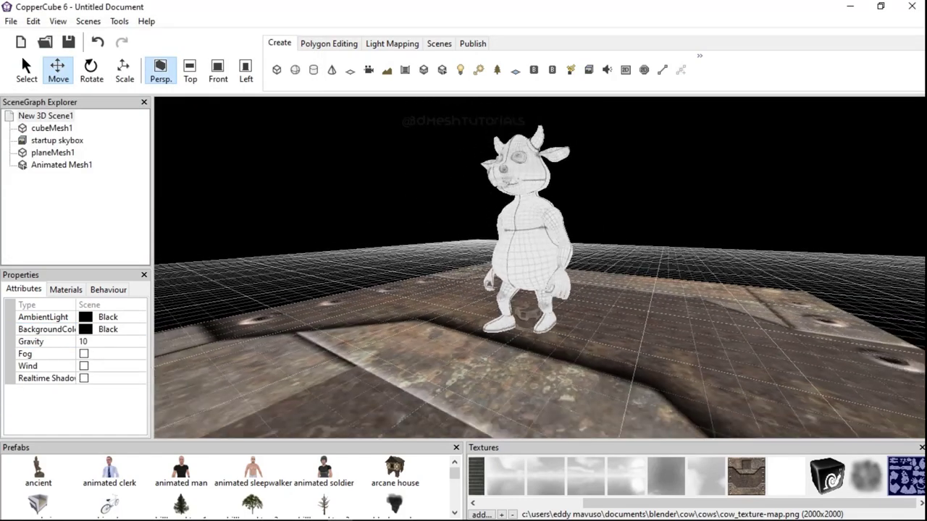
Step: Scale the animated cow mesh down uniformly to about 0.447
{"action": "left_click_drag", "start_coordinate": [539, 267], "coordinate": [517, 236]}
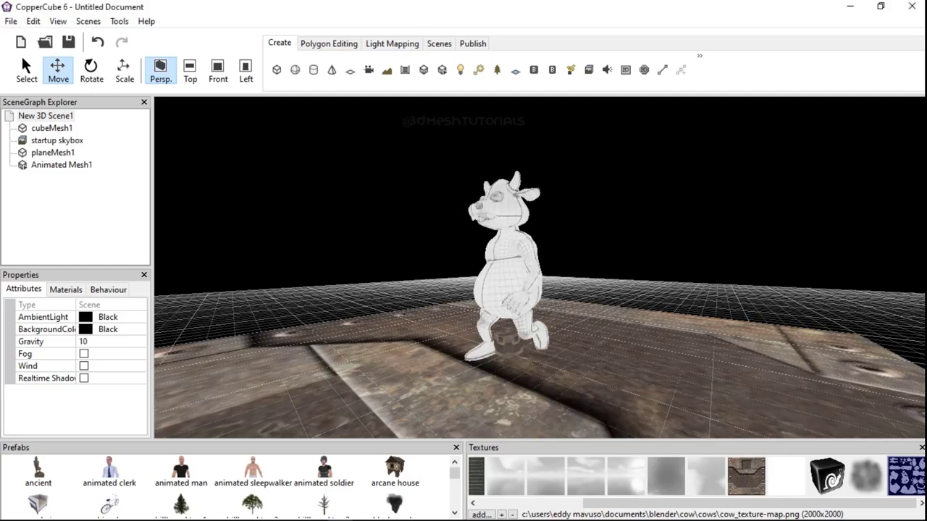
{"action": "left_click_drag", "start_coordinate": [517, 268], "coordinate": [546, 286]}
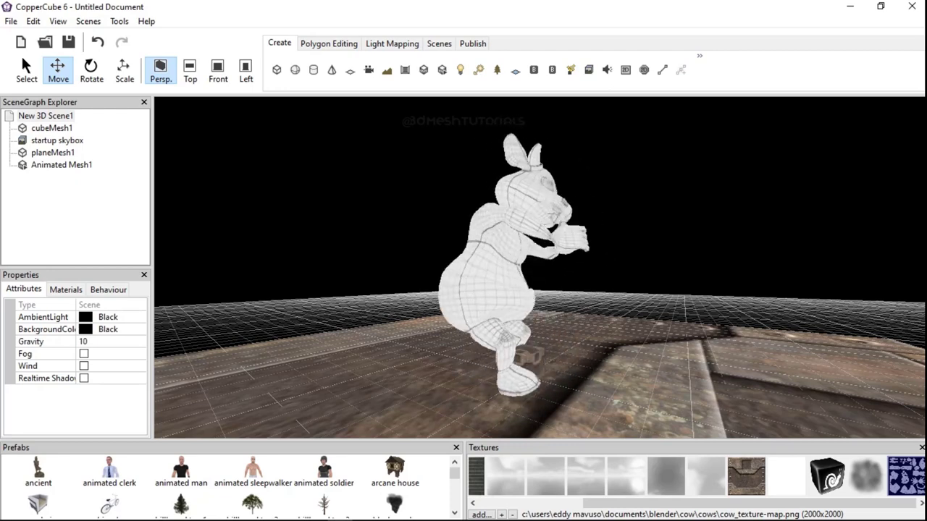
{"action": "left_click", "coordinate": [61, 165]}
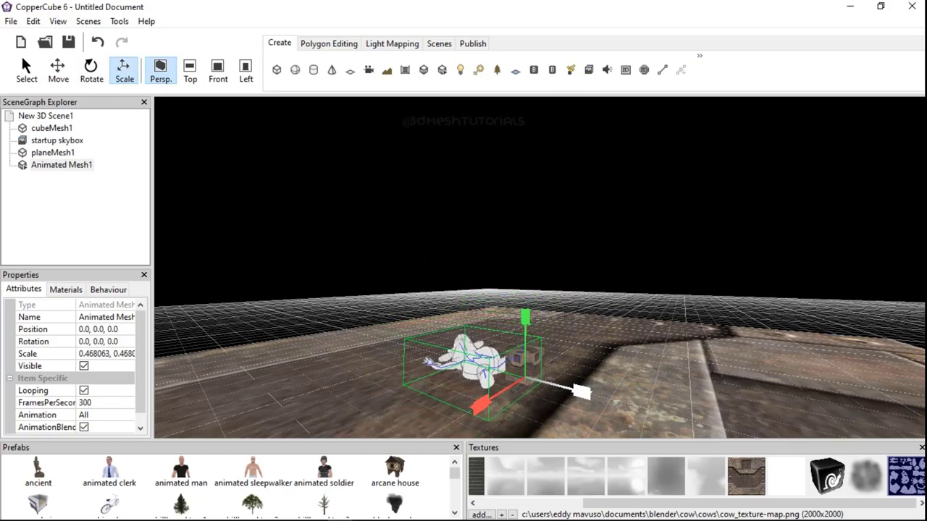
{"action": "right_click_drag", "start_coordinate": [540, 268], "coordinate": [481, 260]}
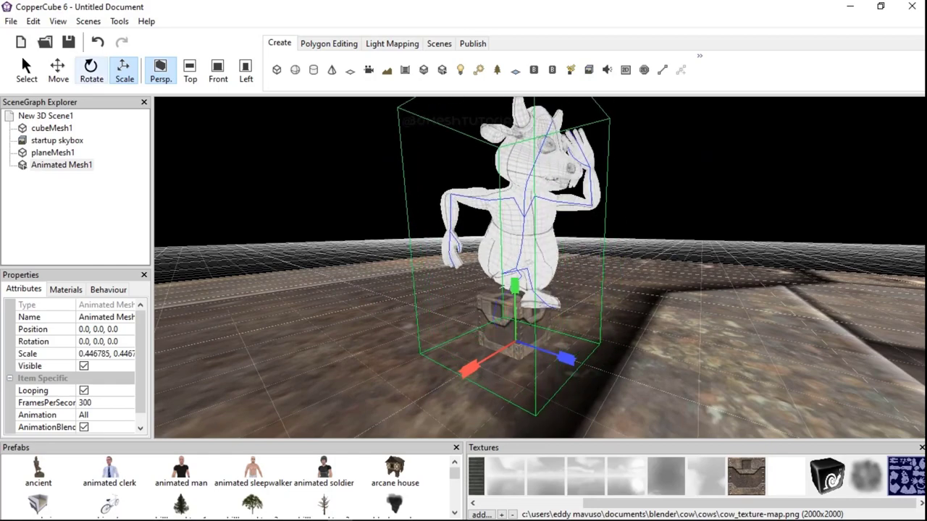
Step: Select the cube and move it along the Z axis to about -34.29, clear of the cow
{"action": "left_click", "coordinate": [27, 70]}
{"action": "right_click", "coordinate": [548, 359]}
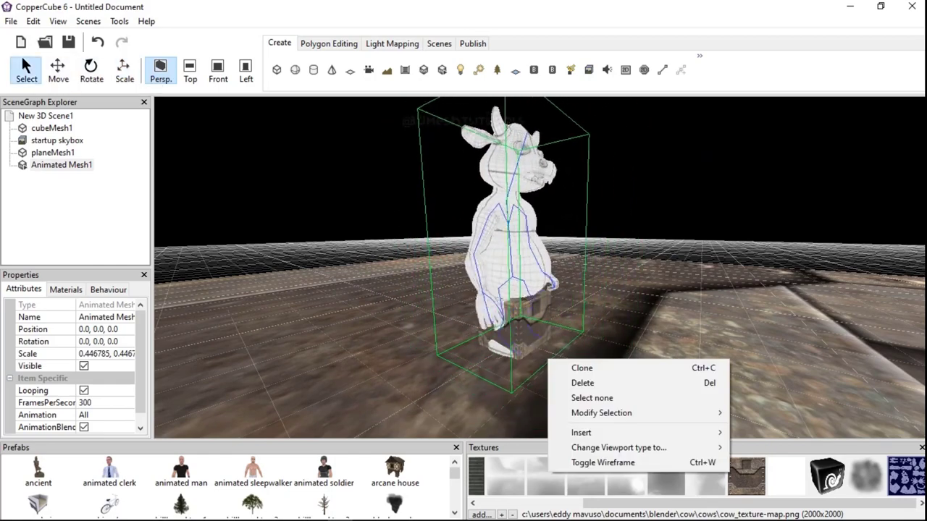
{"action": "left_click", "coordinate": [516, 337]}
{"action": "right_click", "coordinate": [516, 337]}
{"action": "key", "text": "Escape"}
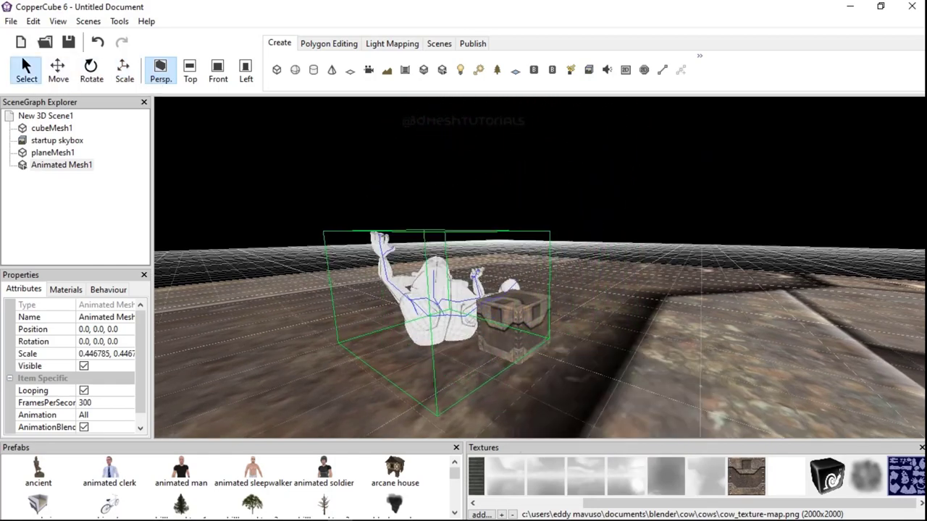
{"action": "left_click", "coordinate": [52, 129]}
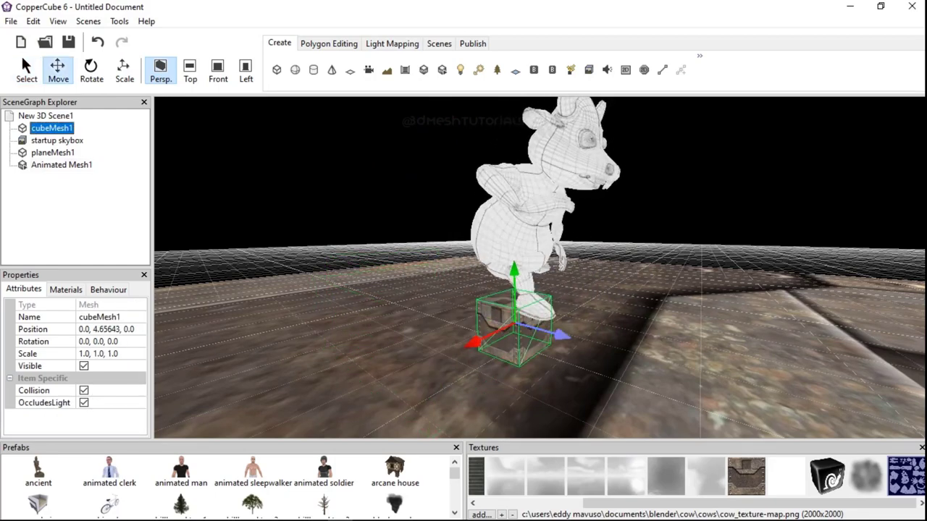
{"action": "left_click_drag", "start_coordinate": [561, 335], "coordinate": [547, 331]}
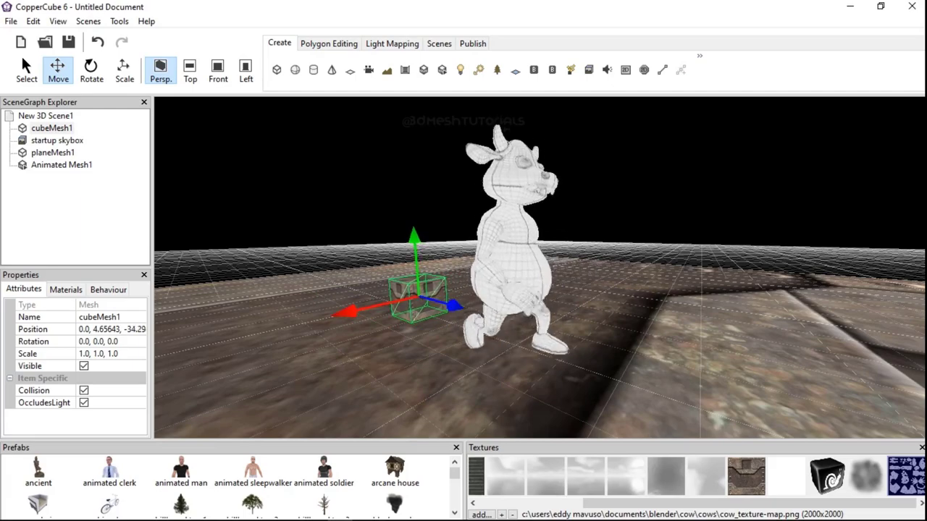
Step: Set the lighting of the animated cow mesh's material to Dynamic
{"action": "key", "text": "Right"}
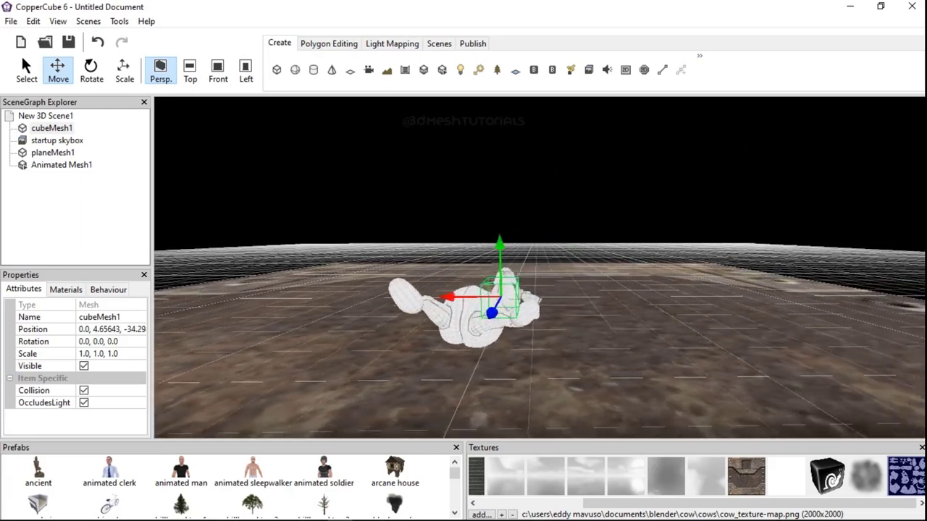
{"action": "key", "text": "Right"}
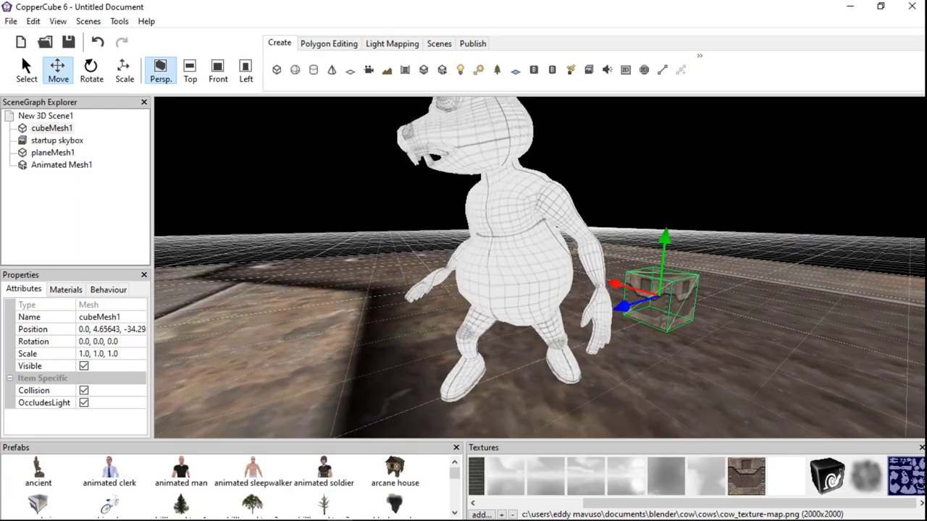
{"action": "scroll", "coordinate": [540, 268], "scroll_direction": "down", "scroll_amount": 3}
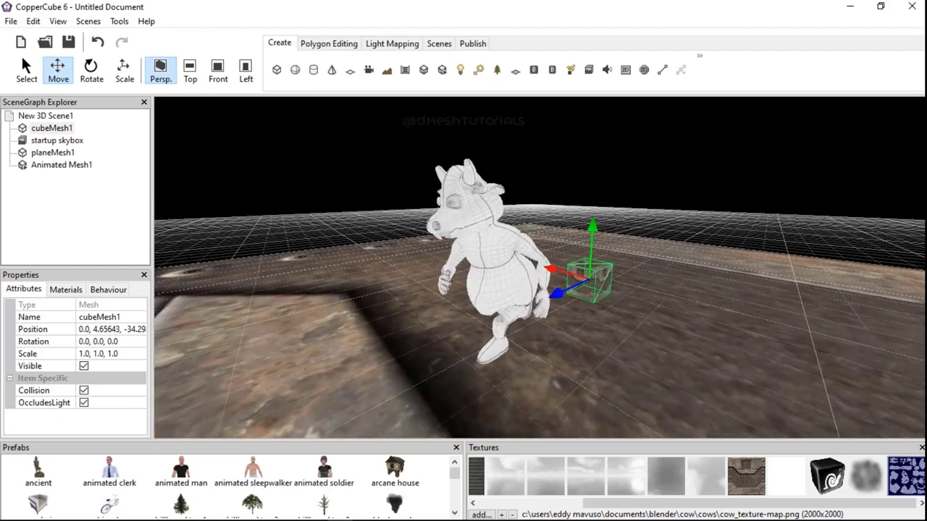
{"action": "key", "text": "Left"}
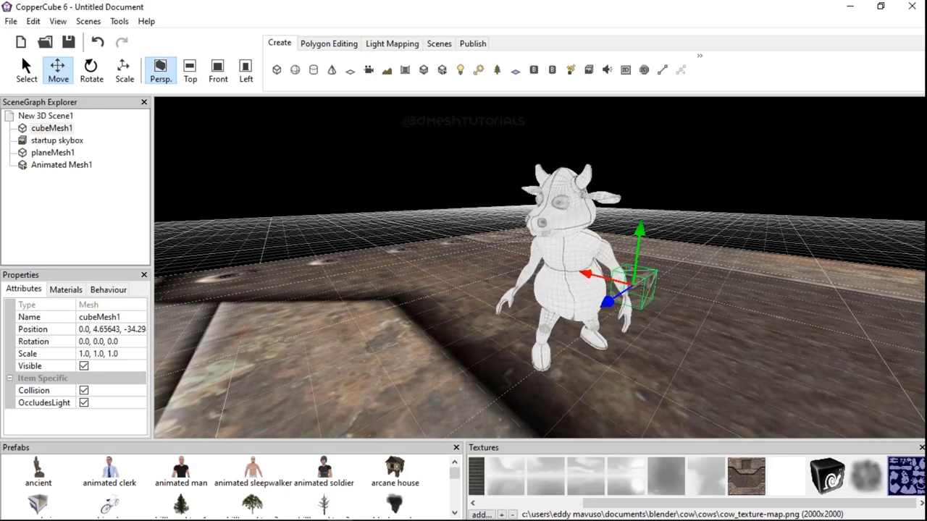
{"action": "left_click", "coordinate": [66, 289]}
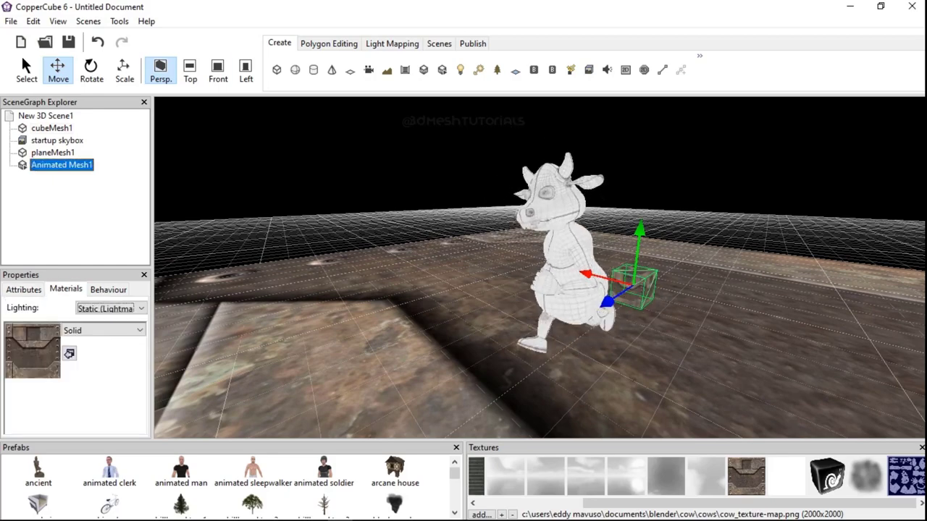
{"action": "left_click", "coordinate": [62, 165]}
{"action": "left_click", "coordinate": [110, 308]}
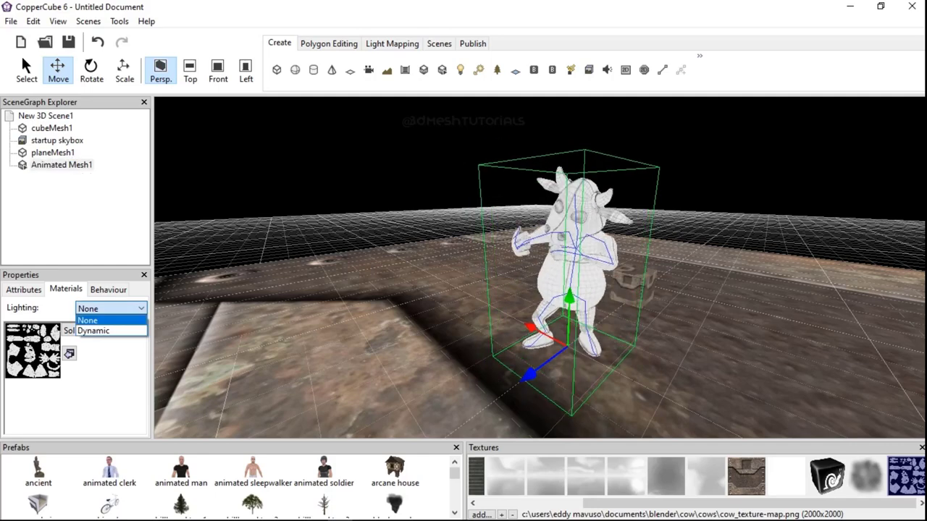
{"action": "left_click", "coordinate": [94, 332]}
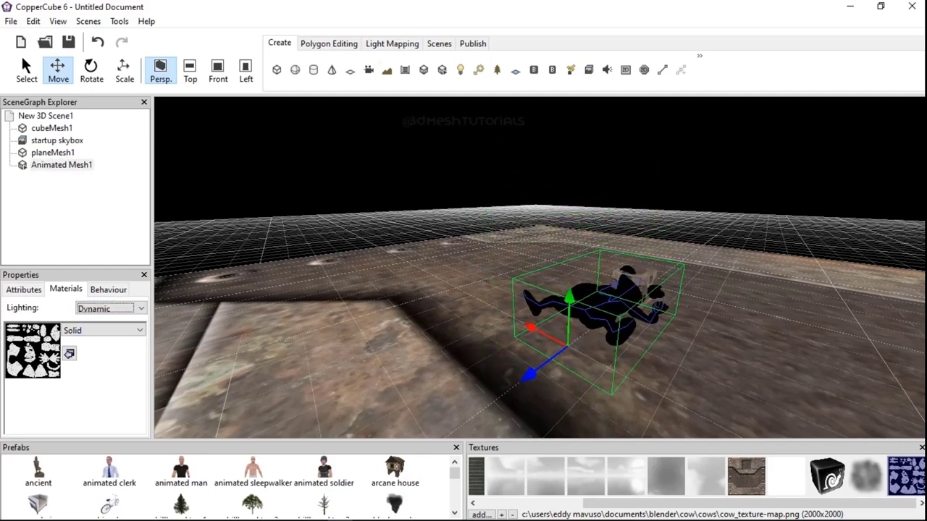
Step: Add a light to the scene and raise it vertically above the cow
{"action": "left_click", "coordinate": [460, 71]}
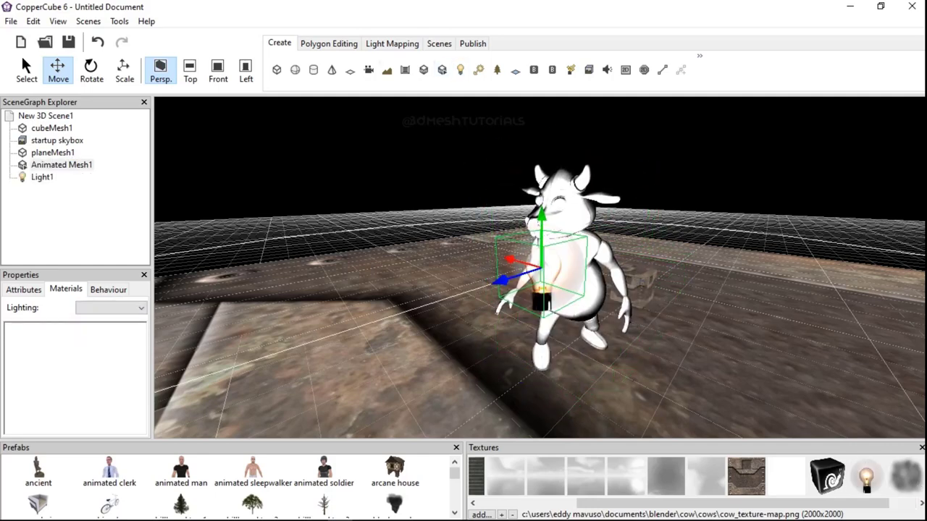
{"action": "left_click_drag", "start_coordinate": [542, 216], "coordinate": [541, 26]}
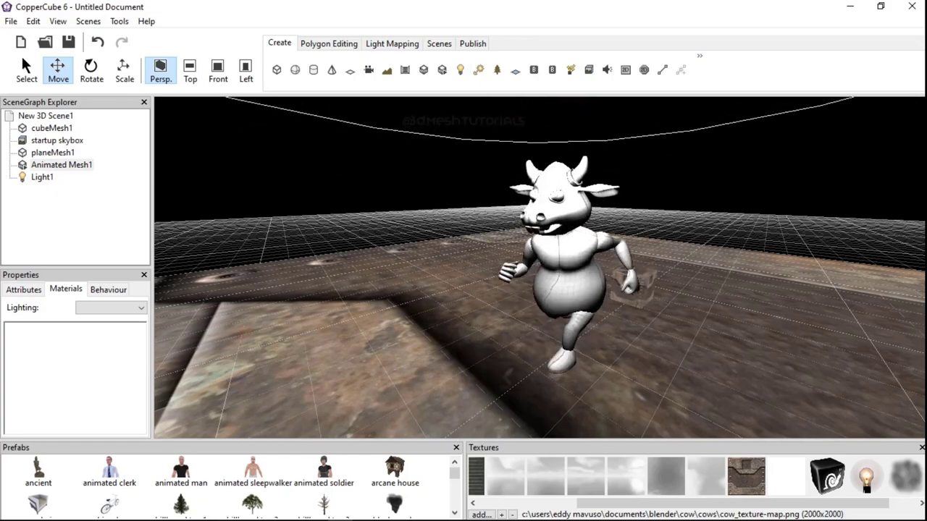
{"action": "scroll", "coordinate": [540, 268], "scroll_direction": "down", "scroll_amount": 2}
{"action": "right_click_drag", "start_coordinate": [540, 268], "coordinate": [530, 315]}
{"action": "left_click_drag", "start_coordinate": [451, 248], "coordinate": [551, 228]}
{"action": "mouse_move", "coordinate": [590, 166]}
{"action": "left_mouse_down"}
{"action": "mouse_move", "coordinate": [592, 114]}
{"action": "mouse_move", "coordinate": [589, 163]}
{"action": "left_mouse_up"}
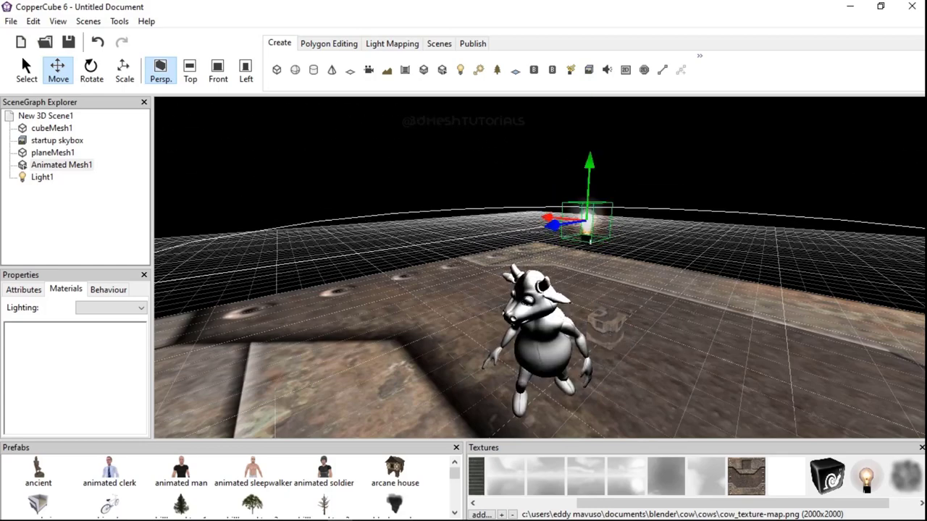
Step: Move the light horizontally away from the cow along the Z axis and check the cow's shading from several sides
{"action": "left_click_drag", "start_coordinate": [548, 217], "coordinate": [508, 313]}
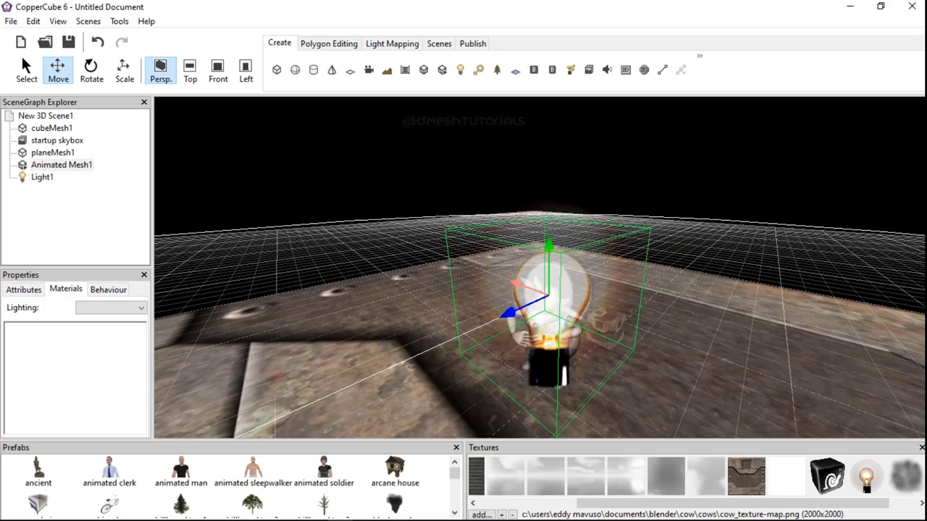
{"action": "right_click_drag", "start_coordinate": [547, 296], "coordinate": [615, 275]}
{"action": "middle_click_drag", "start_coordinate": [540, 268], "coordinate": [568, 307]}
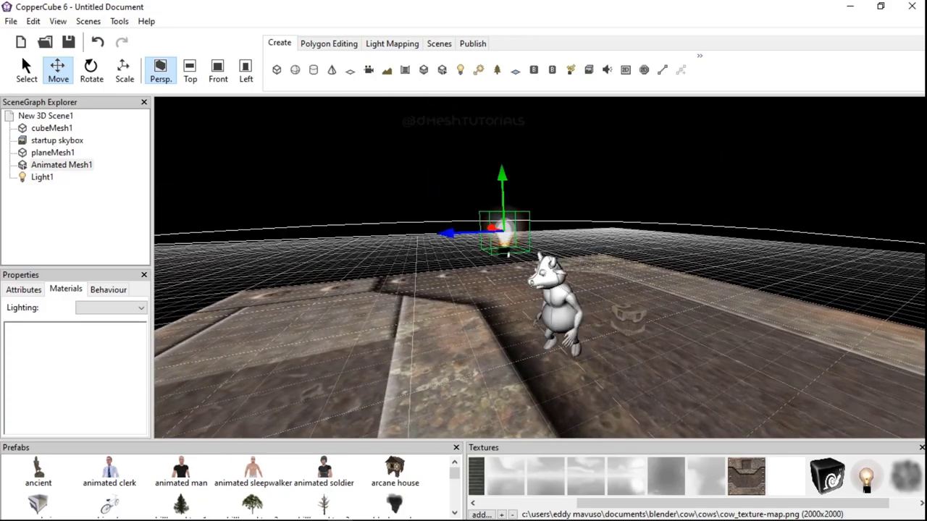
{"action": "left_click_drag", "start_coordinate": [448, 233], "coordinate": [340, 237]}
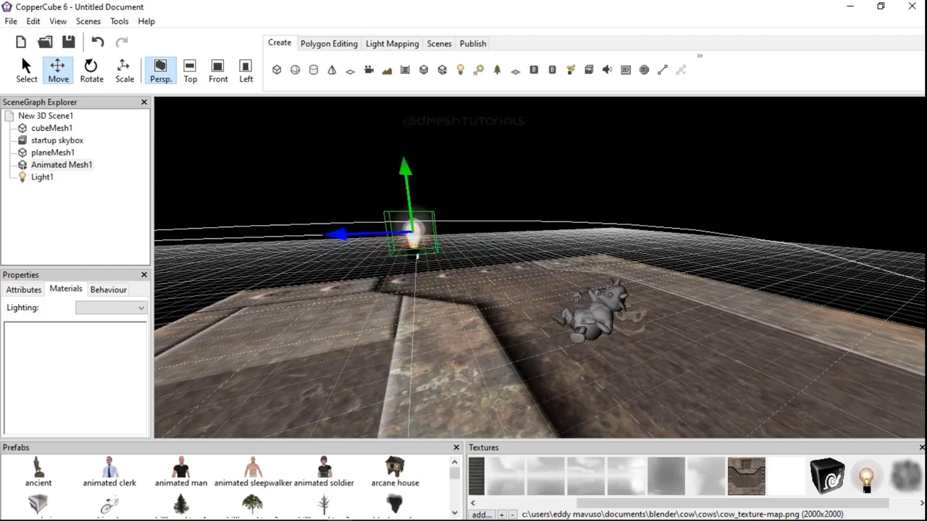
{"action": "scroll", "coordinate": [539, 268], "scroll_direction": "up", "scroll_amount": 3}
{"action": "left_click_drag", "start_coordinate": [302, 121], "coordinate": [324, 226]}
{"action": "middle_click_drag", "start_coordinate": [323, 226], "coordinate": [536, 170]}
{"action": "right_click_drag", "start_coordinate": [536, 171], "coordinate": [514, 250]}
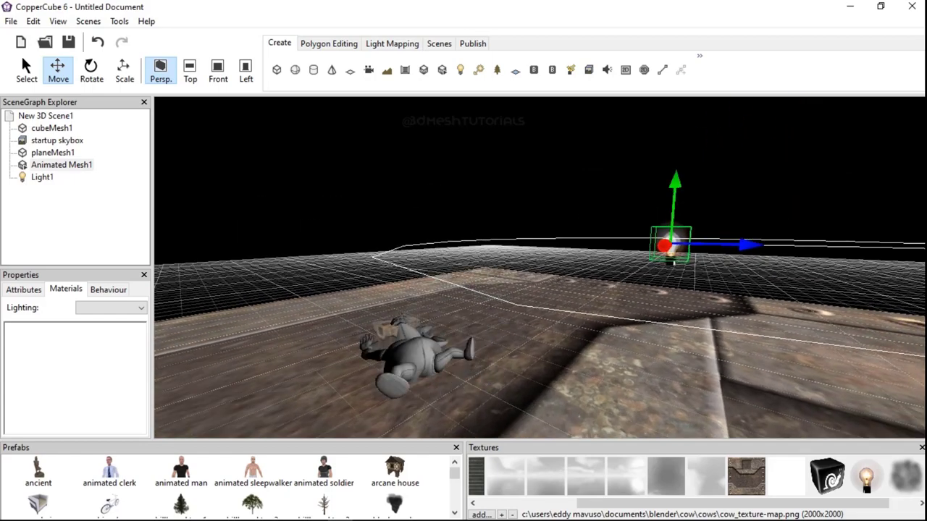
Step: Select the light, move it farther from the cow along the Z axis and raise it high above the ground
{"action": "right_click_drag", "start_coordinate": [514, 249], "coordinate": [501, 228]}
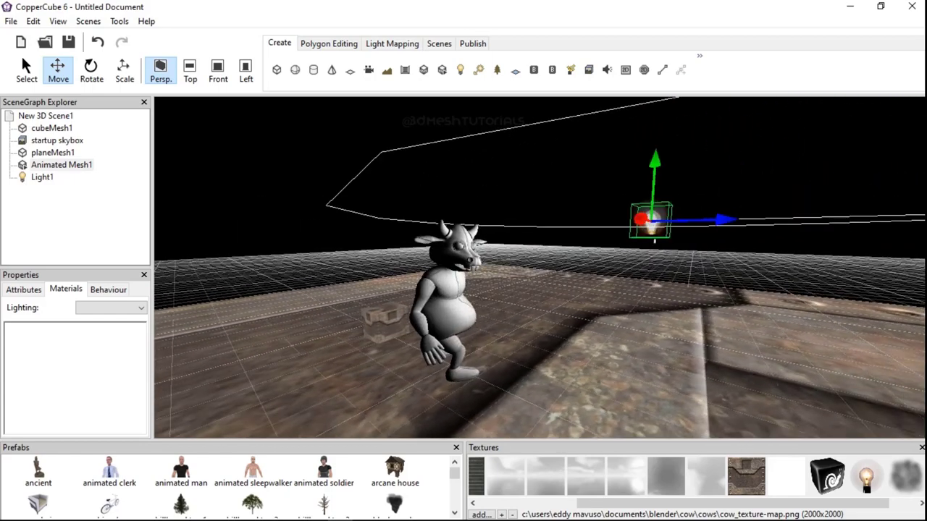
{"action": "left_click", "coordinate": [651, 220]}
{"action": "left_click", "coordinate": [651, 221]}
{"action": "right_click_drag", "start_coordinate": [651, 221], "coordinate": [673, 211]}
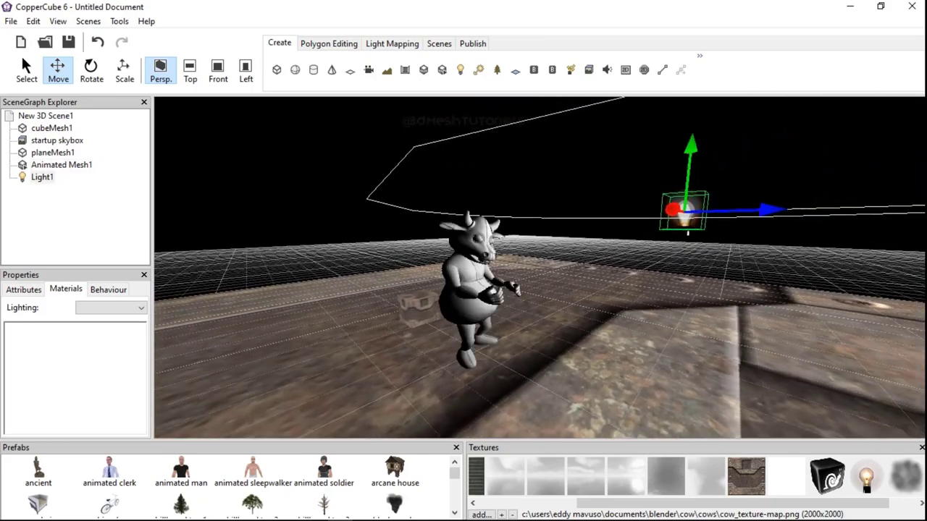
{"action": "left_click_drag", "start_coordinate": [690, 146], "coordinate": [684, 212]}
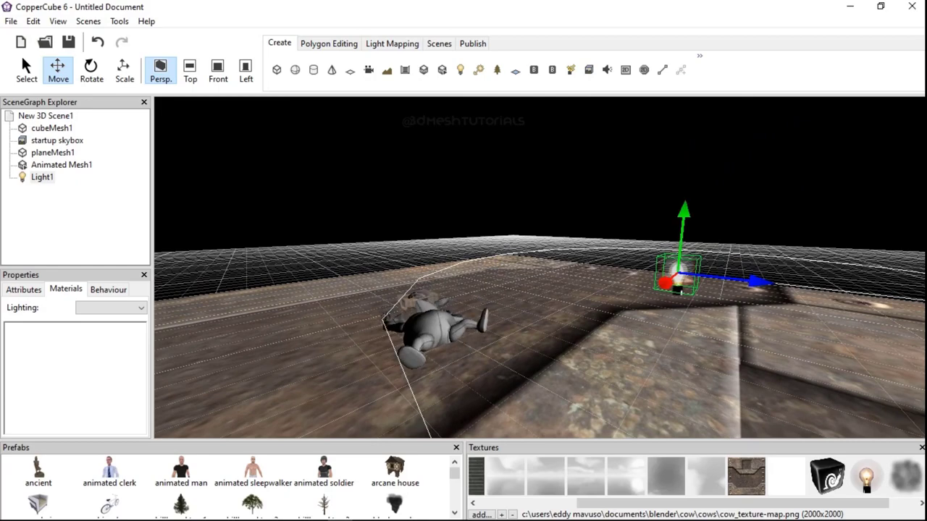
{"action": "left_click_drag", "start_coordinate": [759, 282], "coordinate": [836, 293]}
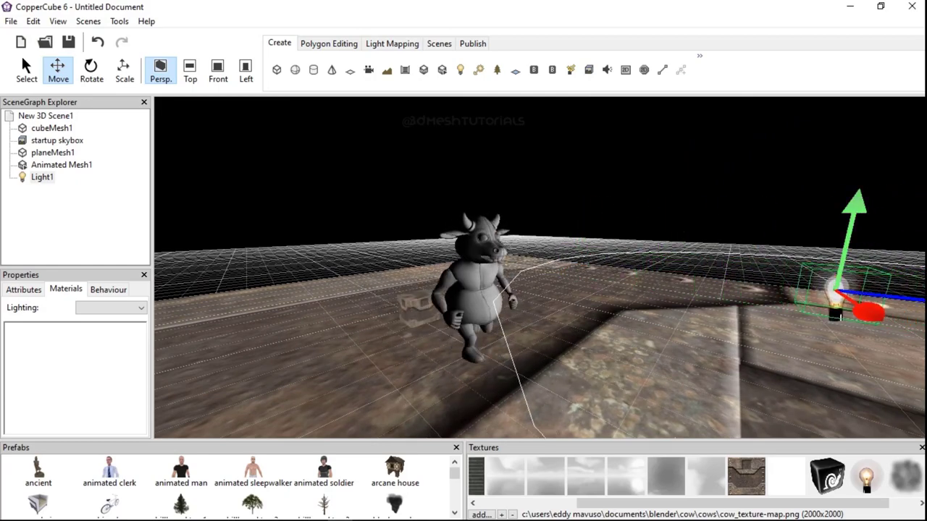
{"action": "left_click_drag", "start_coordinate": [848, 237], "coordinate": [896, 48]}
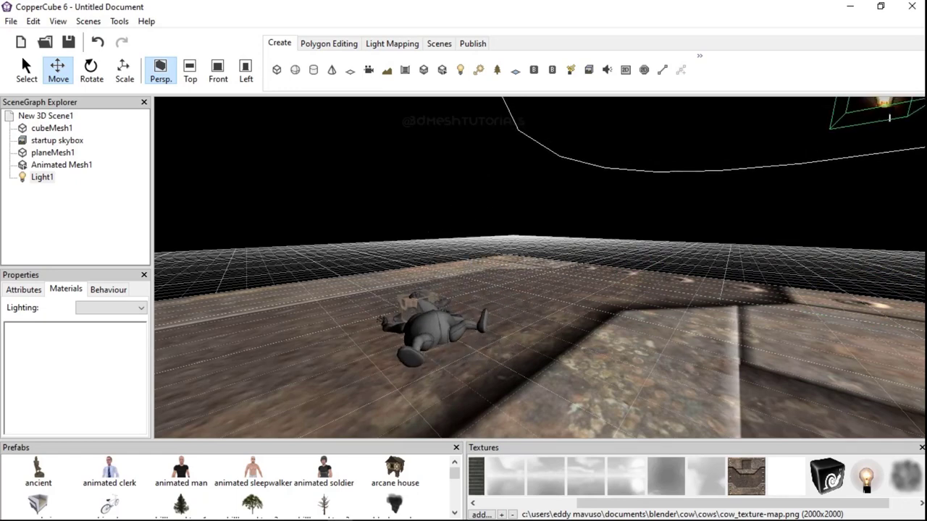
{"action": "left_click", "coordinate": [62, 165]}
{"action": "left_click", "coordinate": [46, 116]}
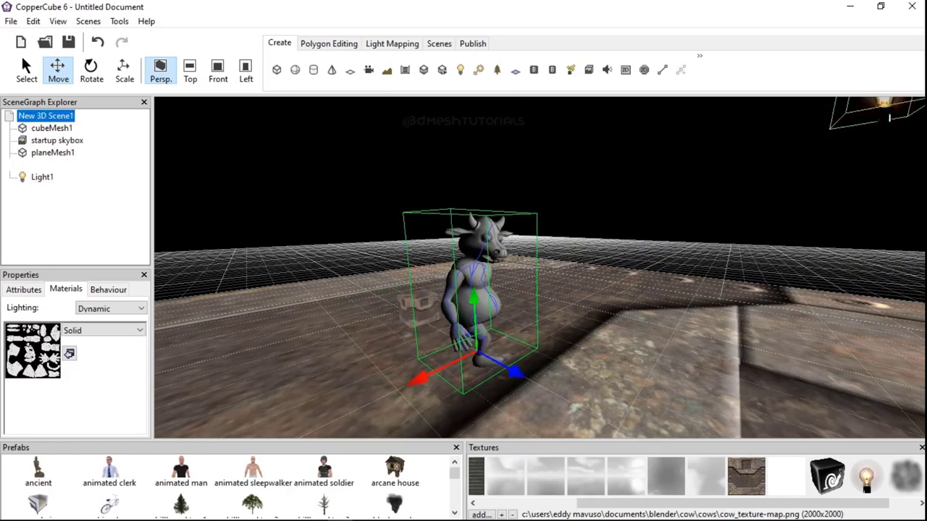
Step: Select the cube and move it along the X axis to about 26.86, out from behind the cow
{"action": "scroll", "coordinate": [540, 268], "scroll_direction": "up", "scroll_amount": 3}
{"action": "right_click_drag", "start_coordinate": [540, 268], "coordinate": [652, 265]}
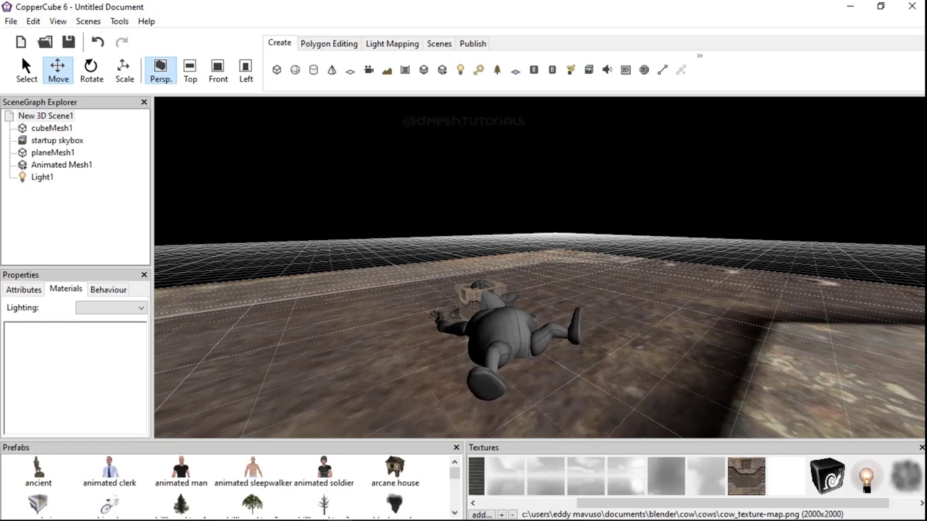
{"action": "left_click", "coordinate": [479, 303]}
{"action": "left_click_drag", "start_coordinate": [430, 318], "coordinate": [258, 354]}
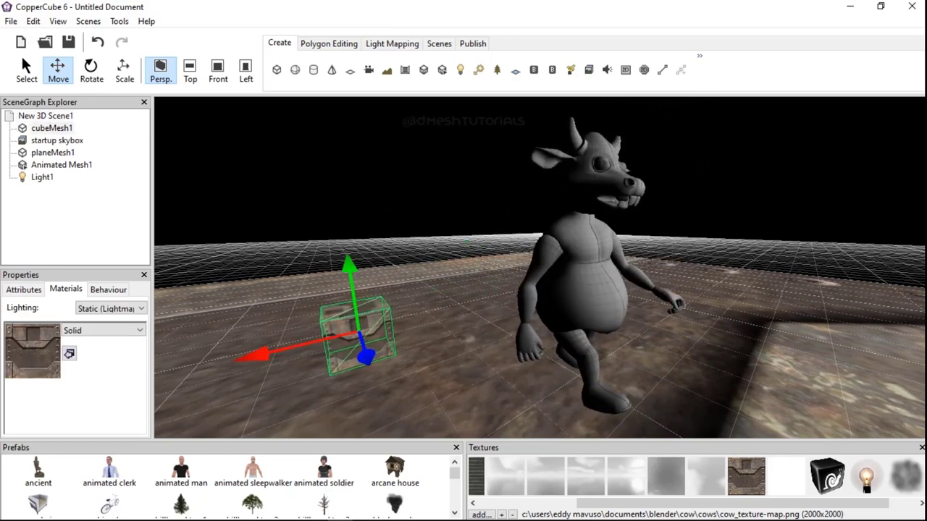
{"action": "right_click_drag", "start_coordinate": [464, 289], "coordinate": [421, 295]}
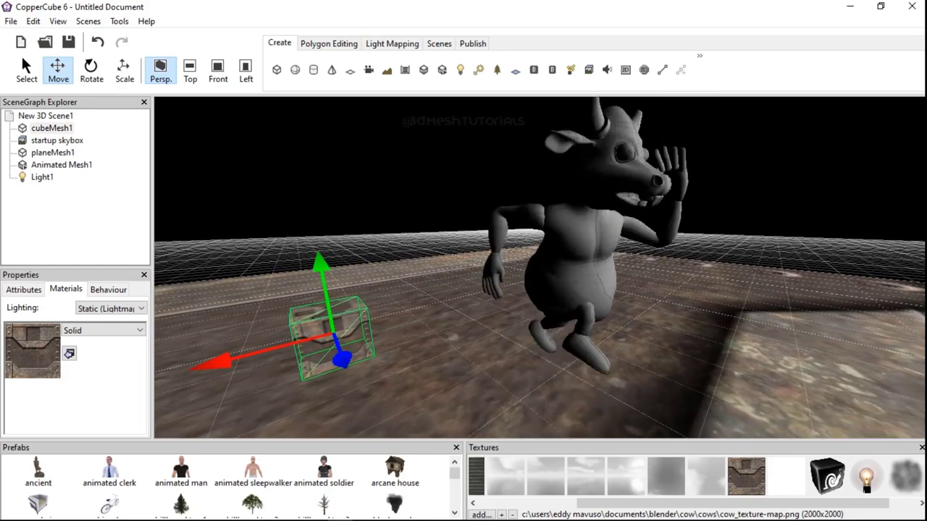
{"action": "key", "text": "Down"}
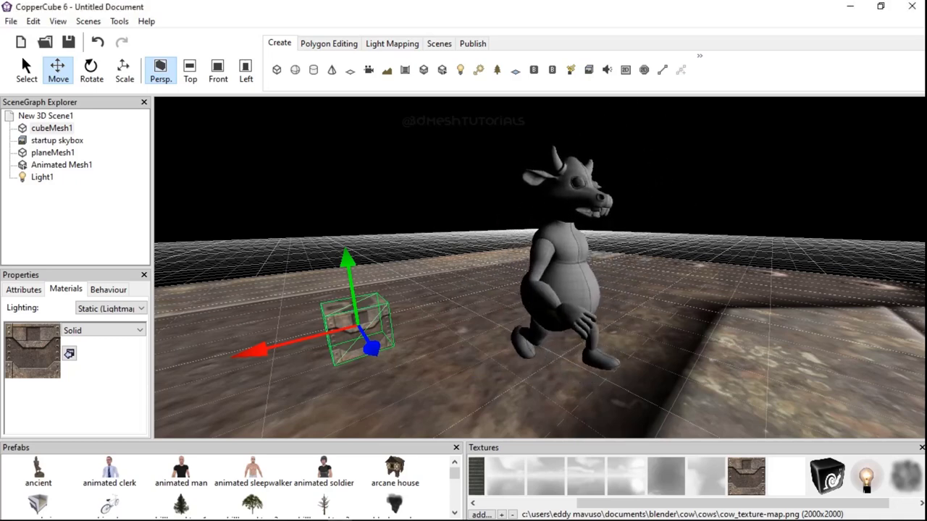
Step: Open the animated cow mesh's animation list for editing in the Animated Meshes Editor
{"action": "left_click", "coordinate": [24, 290]}
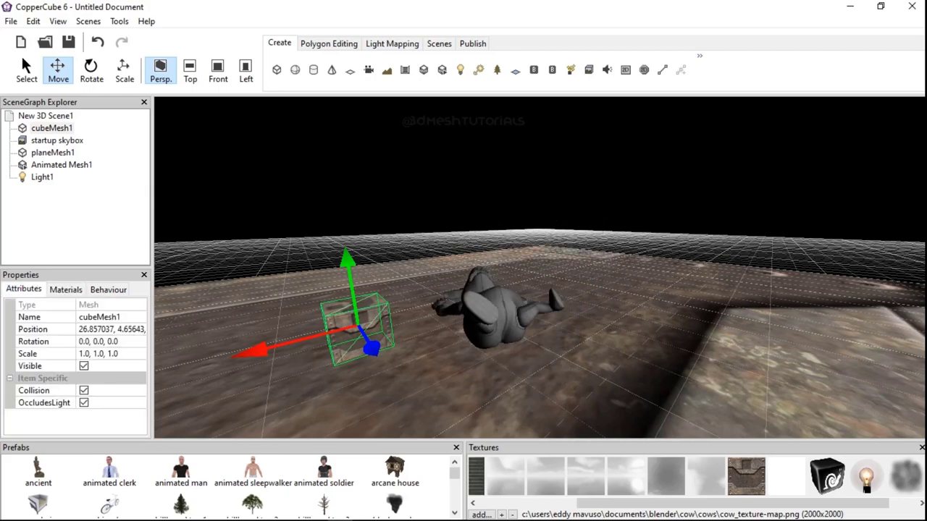
{"action": "left_click", "coordinate": [66, 289]}
{"action": "left_click", "coordinate": [24, 289]}
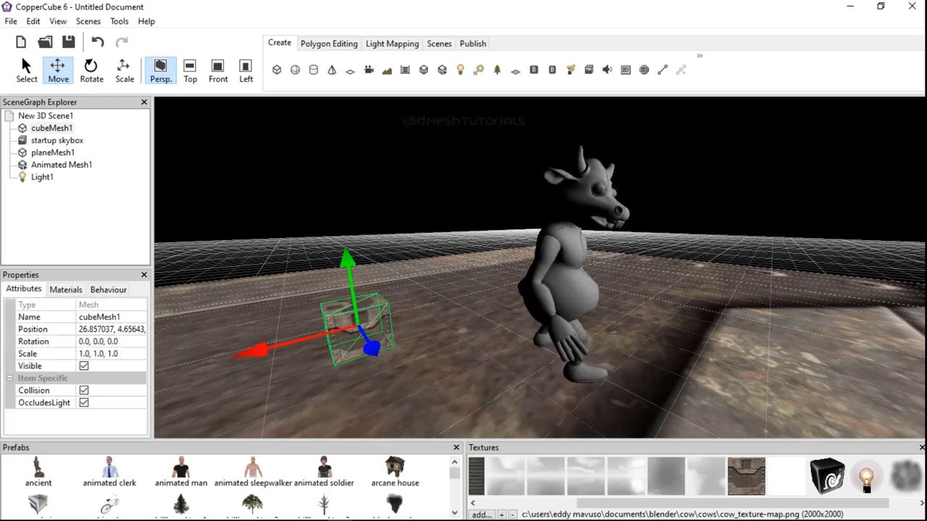
{"action": "left_click", "coordinate": [62, 165]}
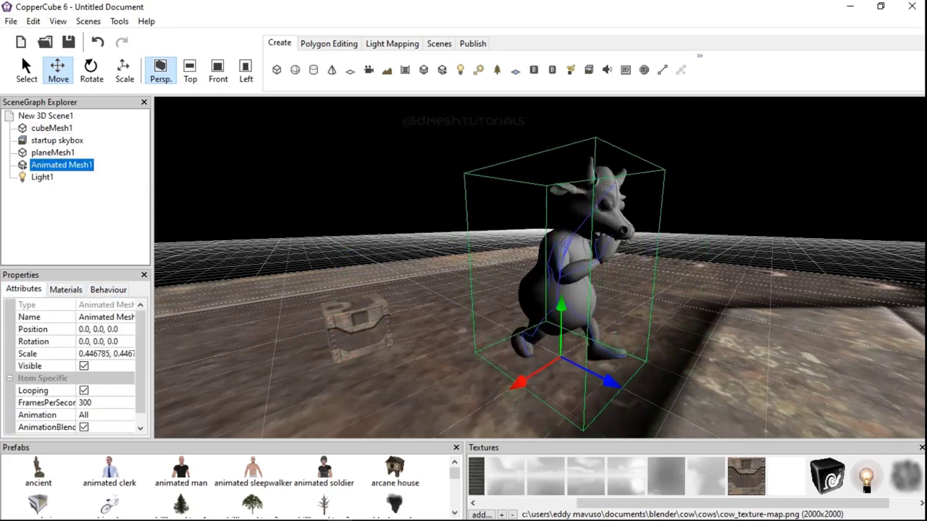
{"action": "scroll", "coordinate": [116, 356], "scroll_direction": "down", "scroll_amount": 1}
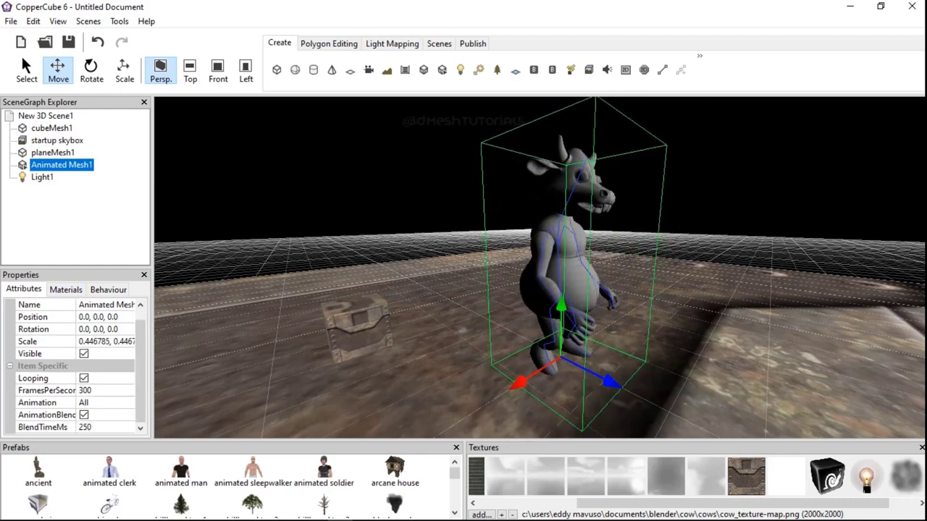
{"action": "left_click", "coordinate": [124, 402]}
{"action": "left_click", "coordinate": [129, 402]}
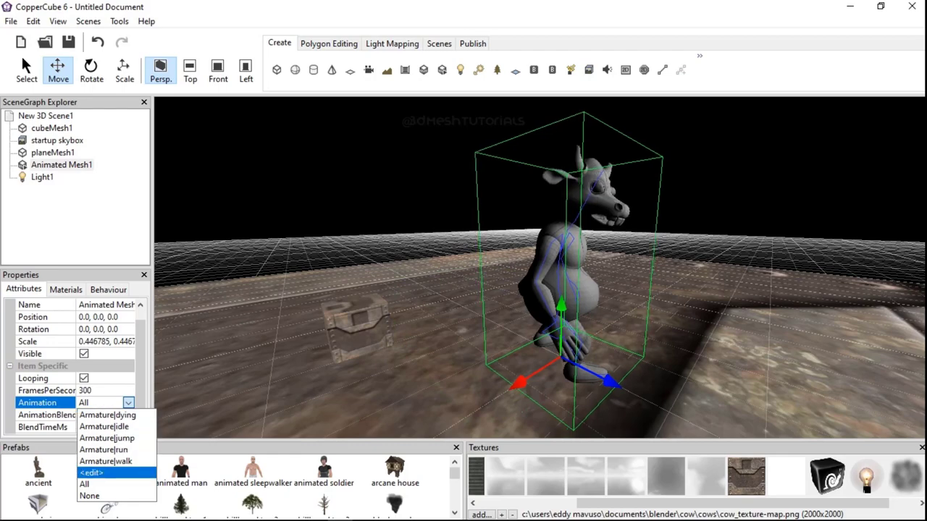
{"action": "left_click", "coordinate": [91, 472]}
Step: Rename the animations Armature|dying and Armature|idle as dying and idle by removing the Armature| prefix
{"action": "left_click", "coordinate": [688, 343]}
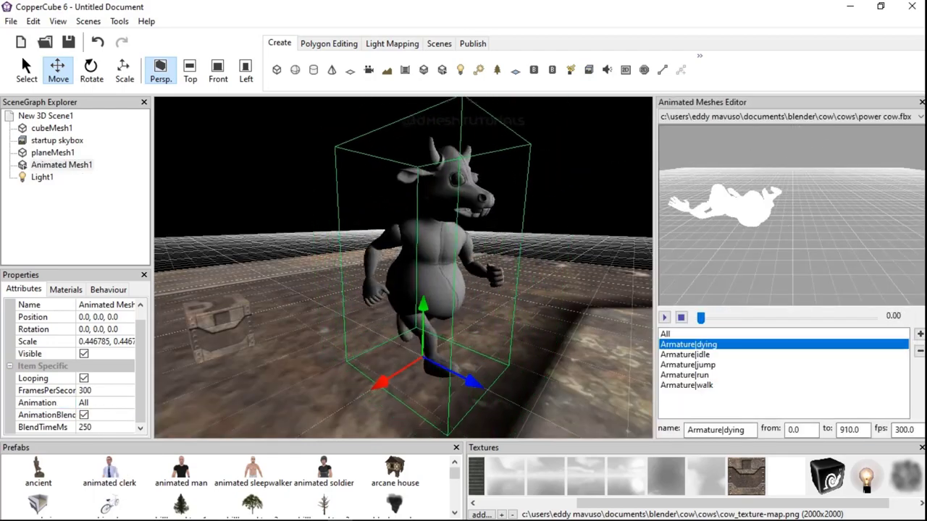
{"action": "left_click_drag", "start_coordinate": [685, 429], "coordinate": [724, 429]}
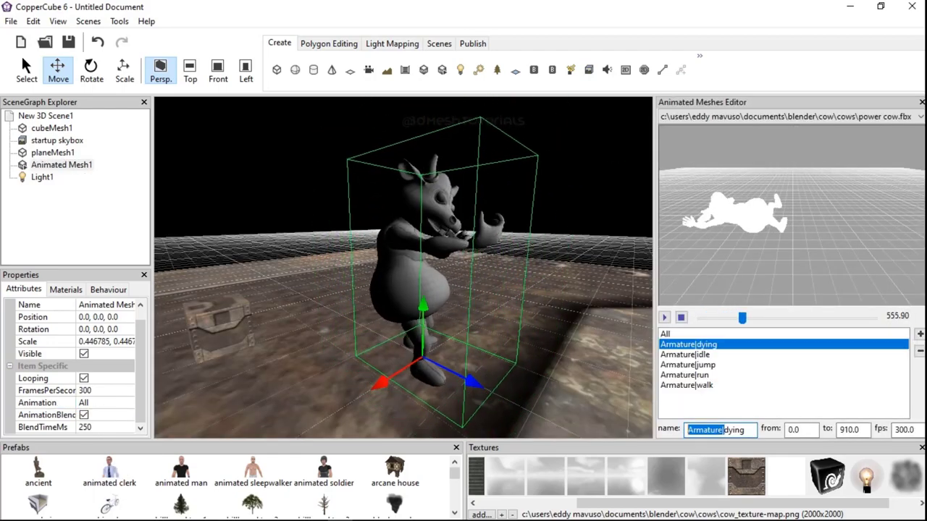
{"action": "right_click", "coordinate": [707, 429]}
{"action": "left_click", "coordinate": [731, 268]}
{"action": "left_click", "coordinate": [686, 355]}
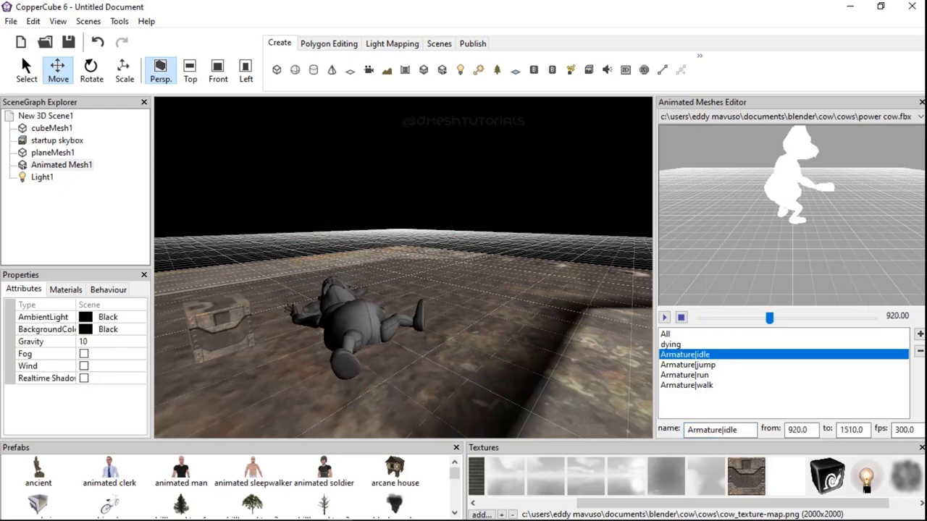
{"action": "left_click_drag", "start_coordinate": [725, 429], "coordinate": [715, 429]}
{"action": "right_click", "coordinate": [707, 429]}
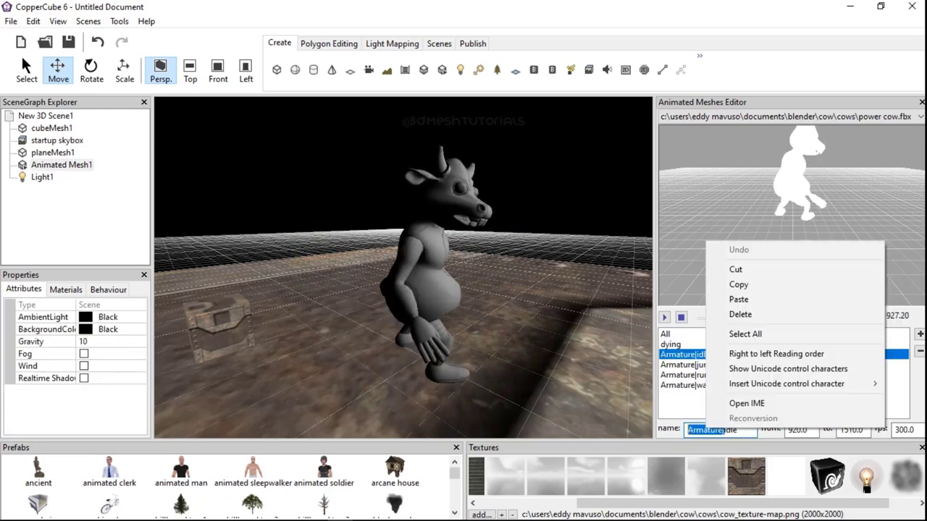
{"action": "left_click", "coordinate": [731, 269]}
Step: Remove the Armature| prefix from the remaining three animations, naming them jump, run and walk
{"action": "left_click", "coordinate": [687, 365]}
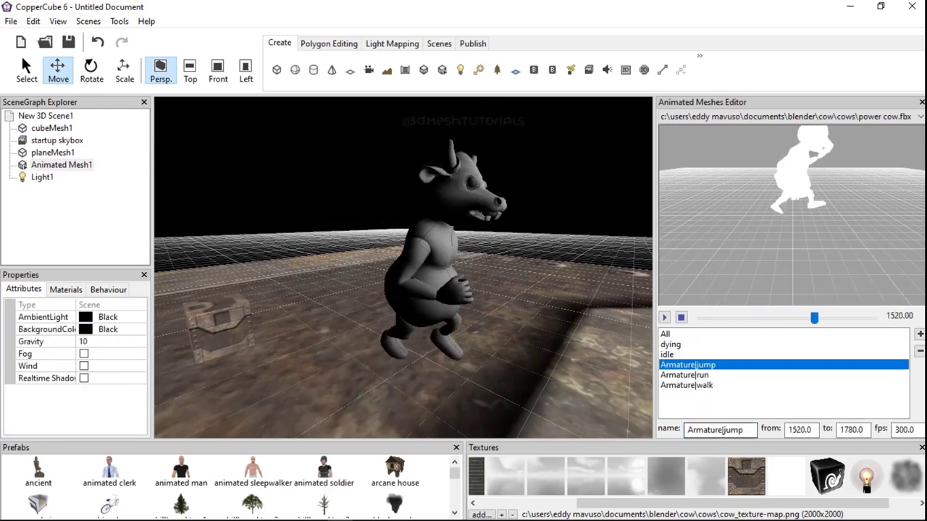
{"action": "right_click", "coordinate": [706, 430]}
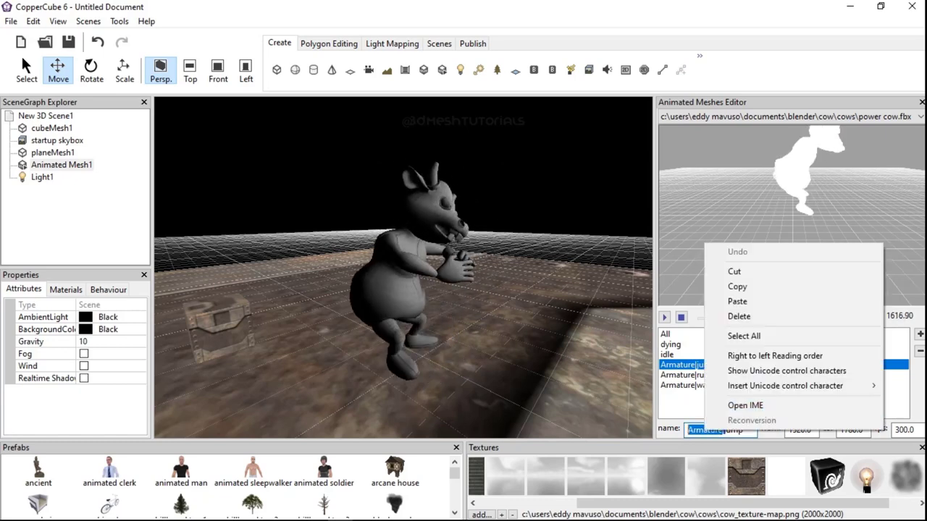
{"action": "left_click", "coordinate": [731, 268]}
{"action": "left_click", "coordinate": [684, 374]}
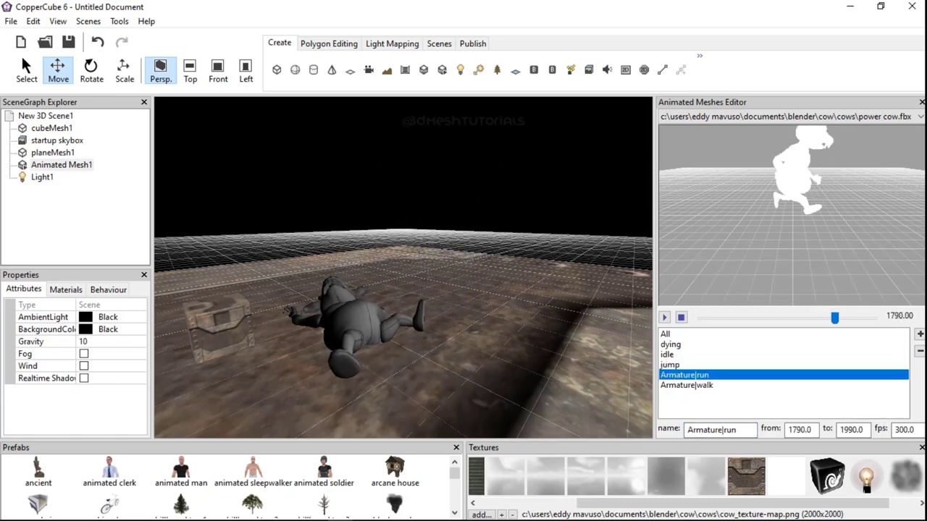
{"action": "right_click", "coordinate": [703, 429]}
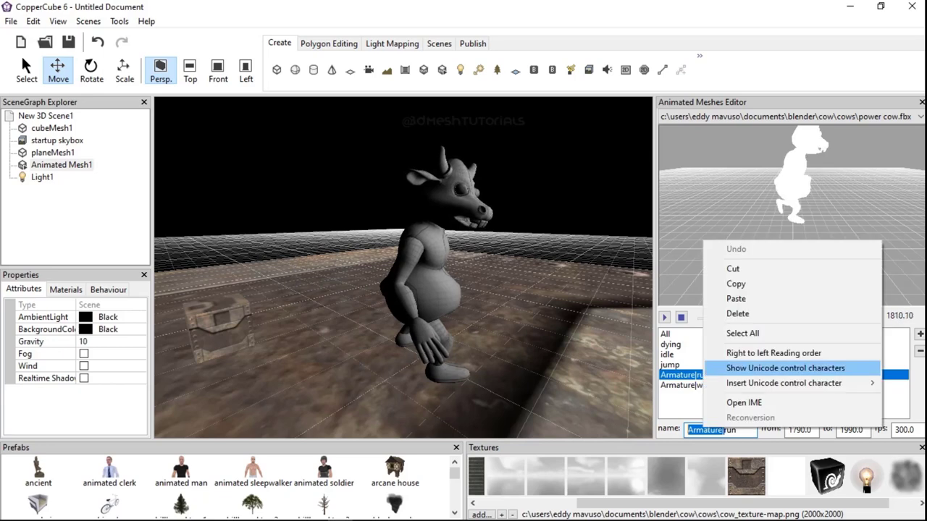
{"action": "left_click", "coordinate": [717, 264]}
{"action": "left_click", "coordinate": [687, 384]}
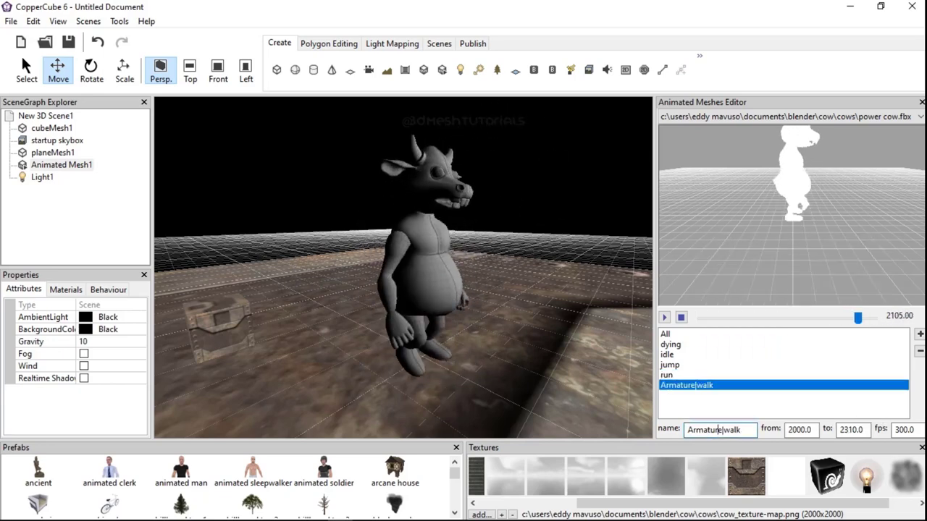
{"action": "right_click", "coordinate": [704, 429]}
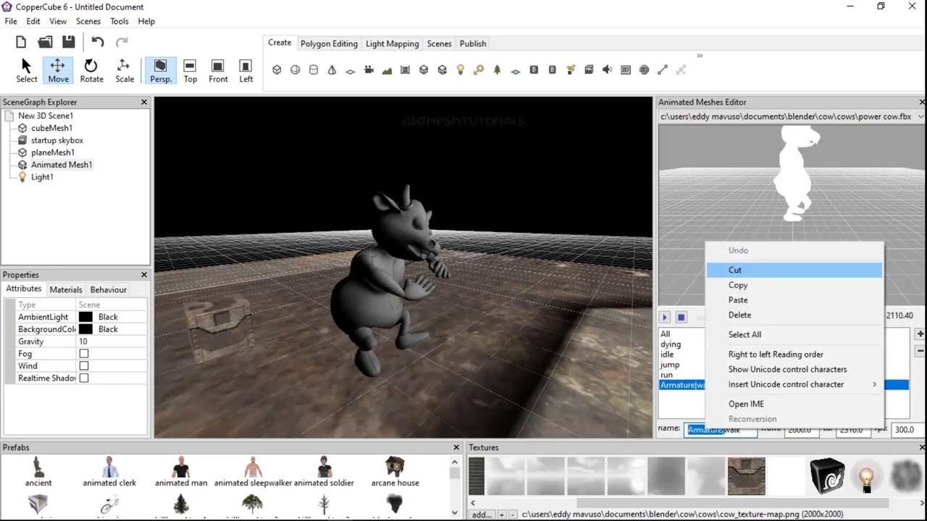
{"action": "left_click", "coordinate": [714, 269]}
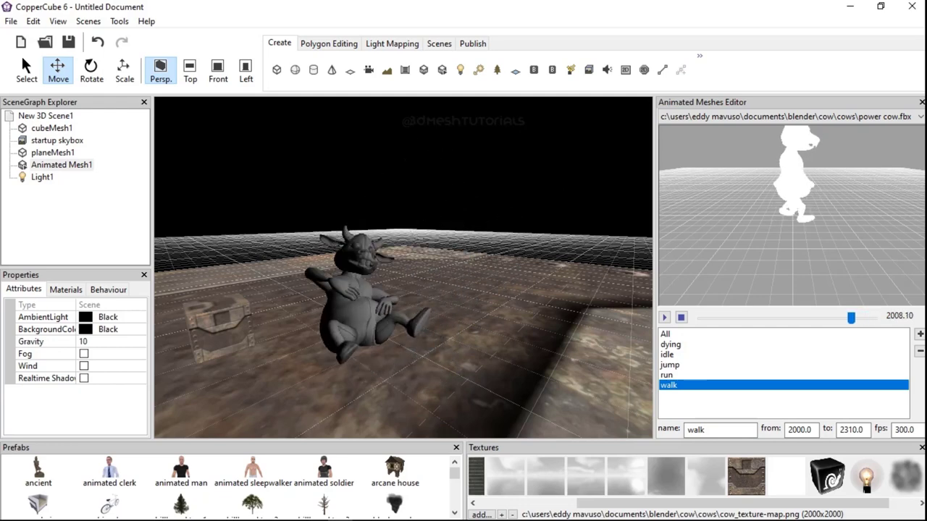
Step: Review the renamed idle and dying animations in the Animated Meshes Editor
{"action": "left_click", "coordinate": [667, 355]}
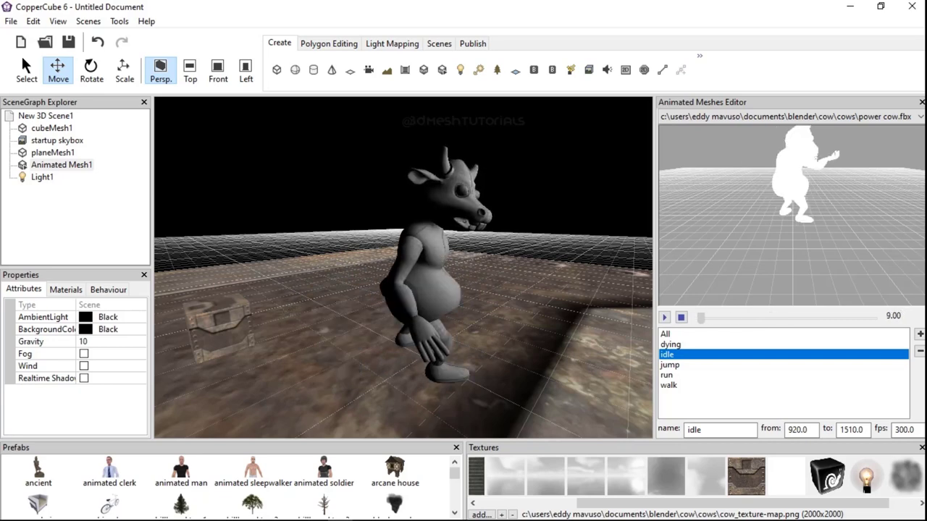
{"action": "left_click", "coordinate": [670, 345]}
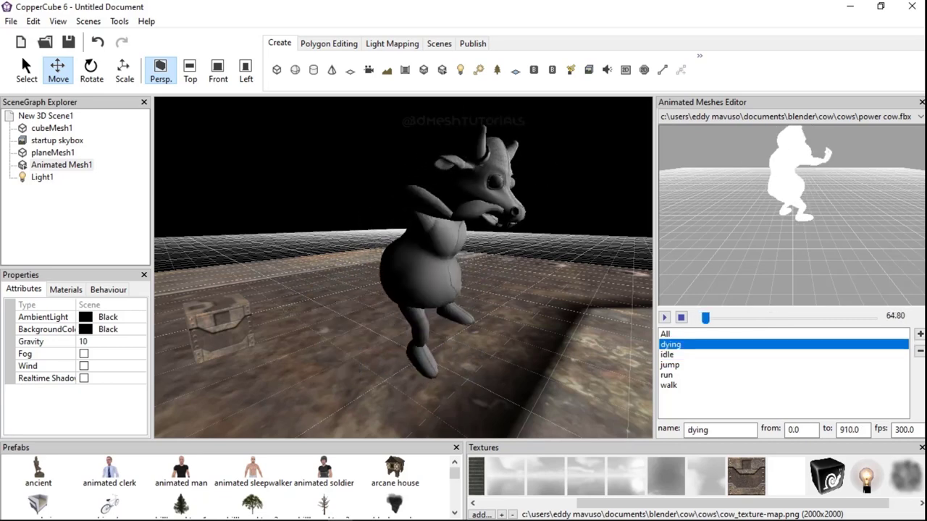